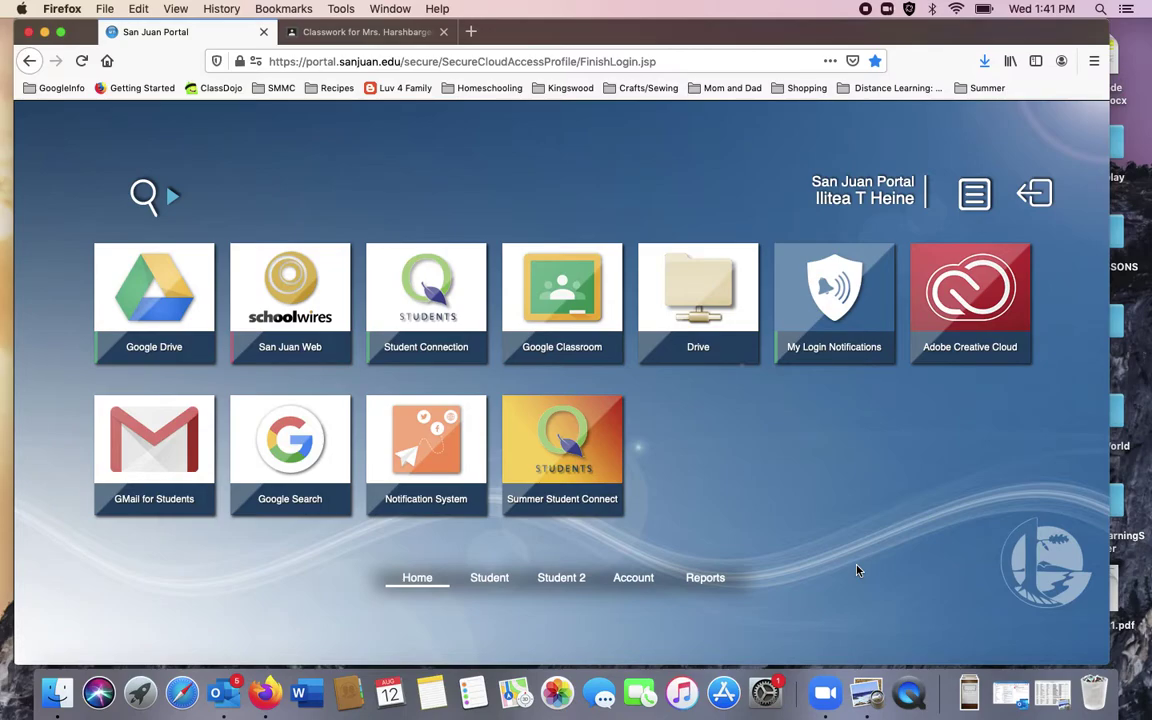
Open Google Classroom from the school portal to reach the class's Classwork page
left_click(527, 288)
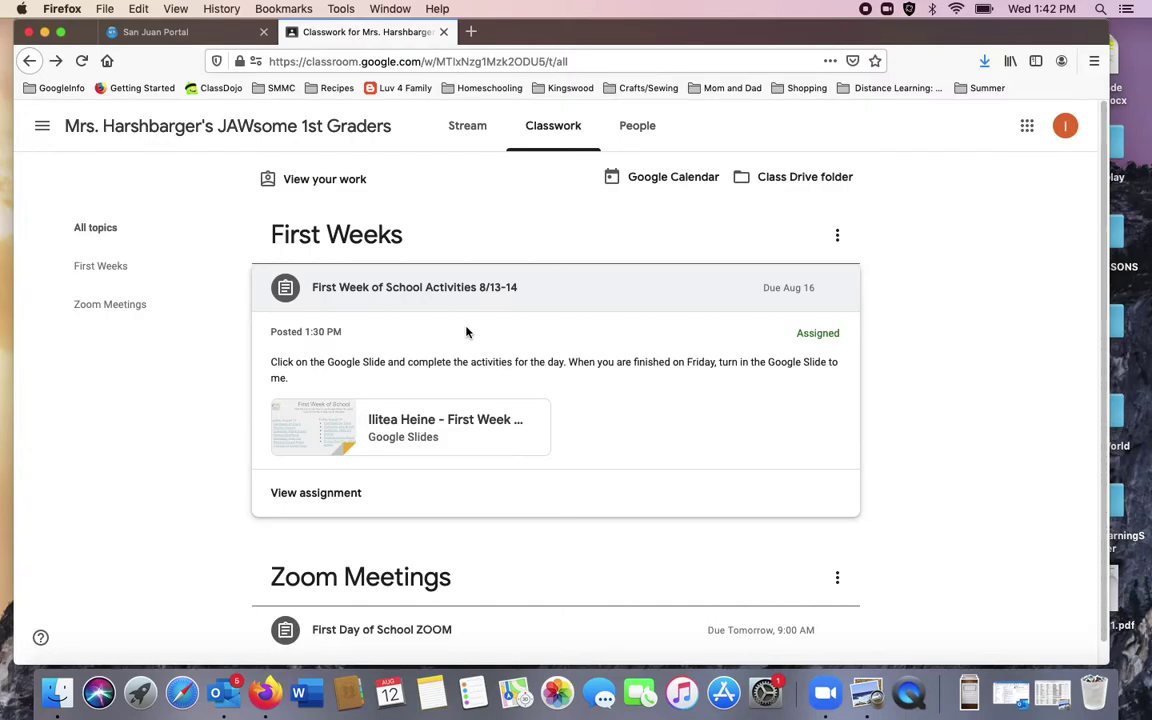
Open the details of the First Week of School Activities 8/13-14 assignment
left_click(308, 494)
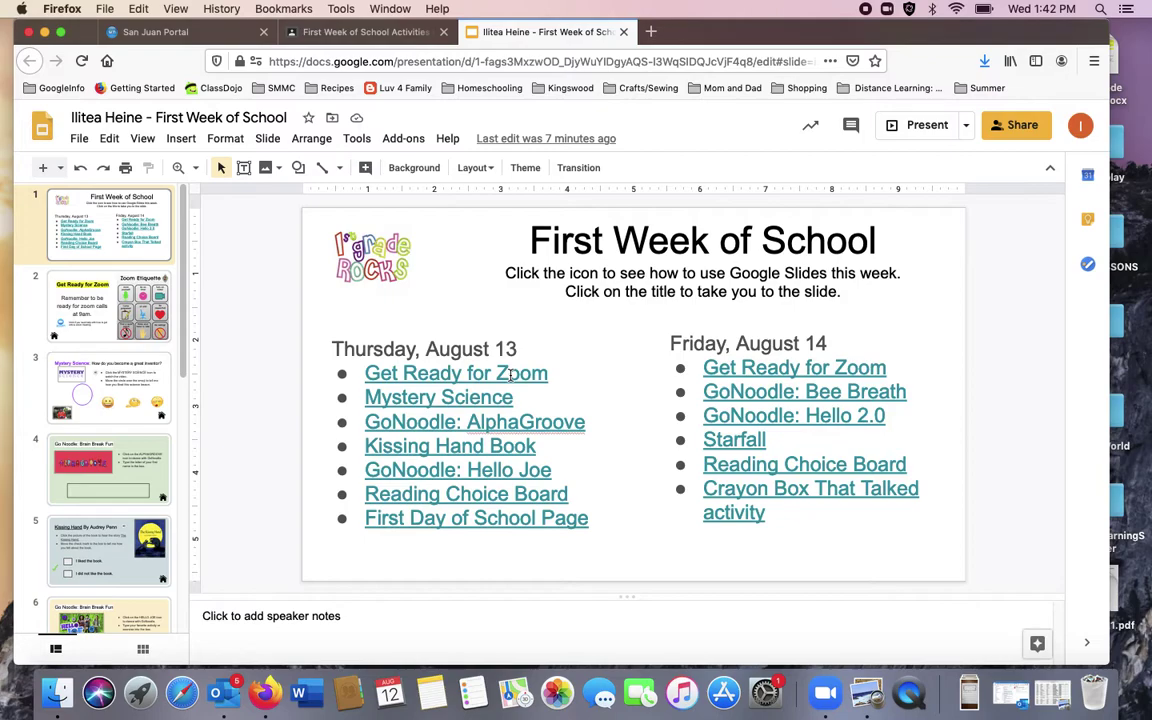
Follow the Get Ready for Zoom link, then the house icon back to the contents slide
left_click(510, 375)
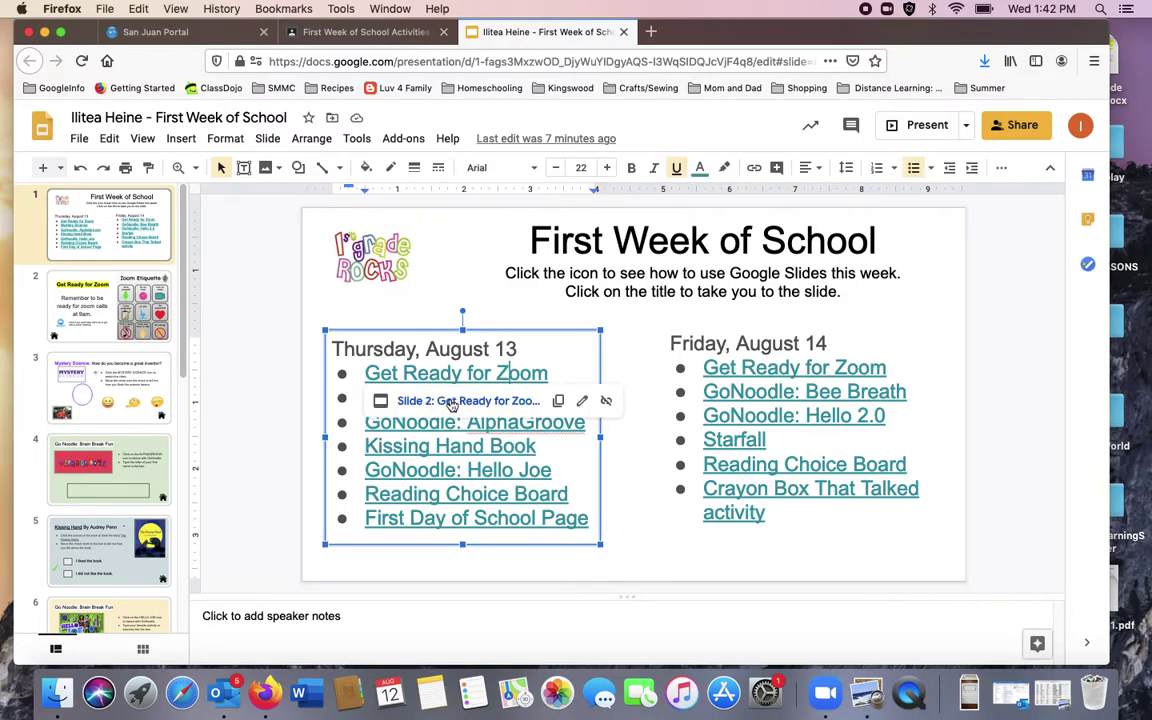
left_click(473, 400)
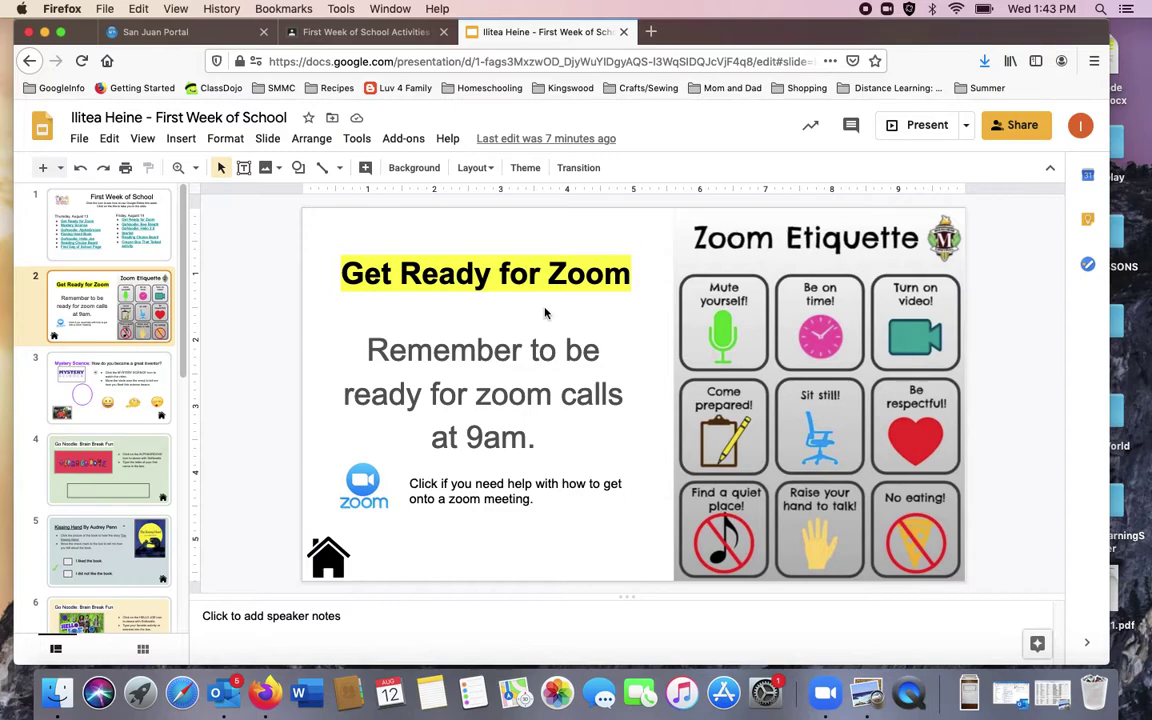
left_click(328, 549)
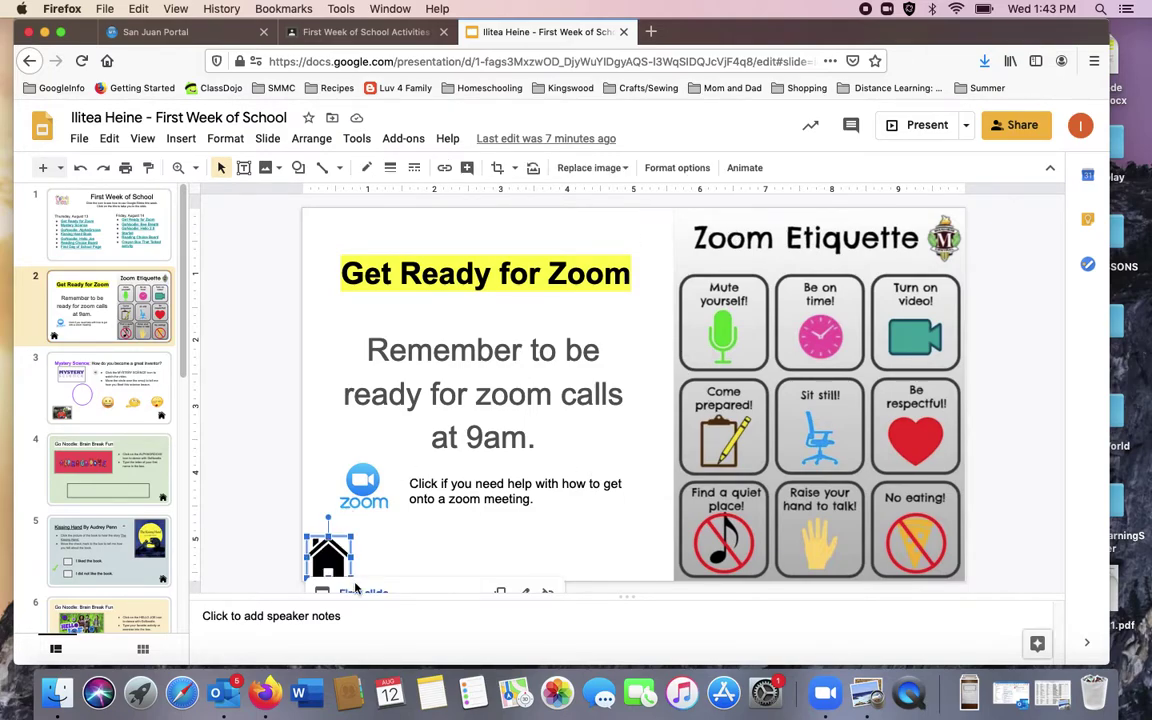
left_click(355, 592)
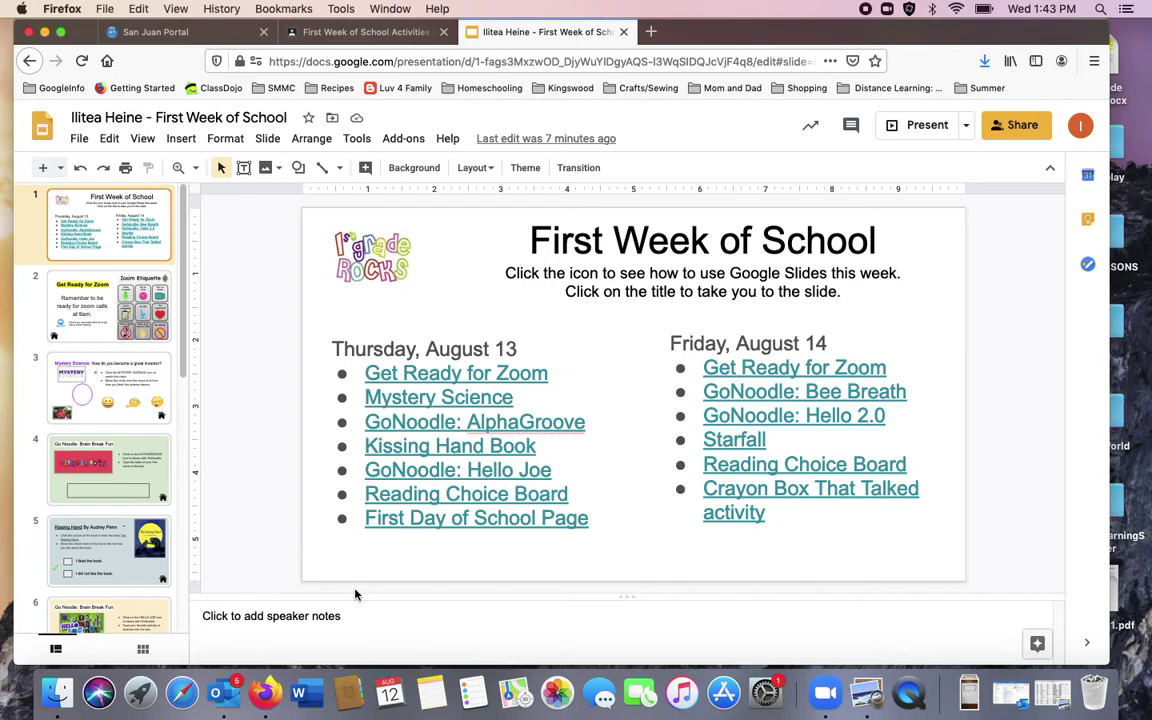
Follow the Mystery Science link to slide 3
left_click(478, 397)
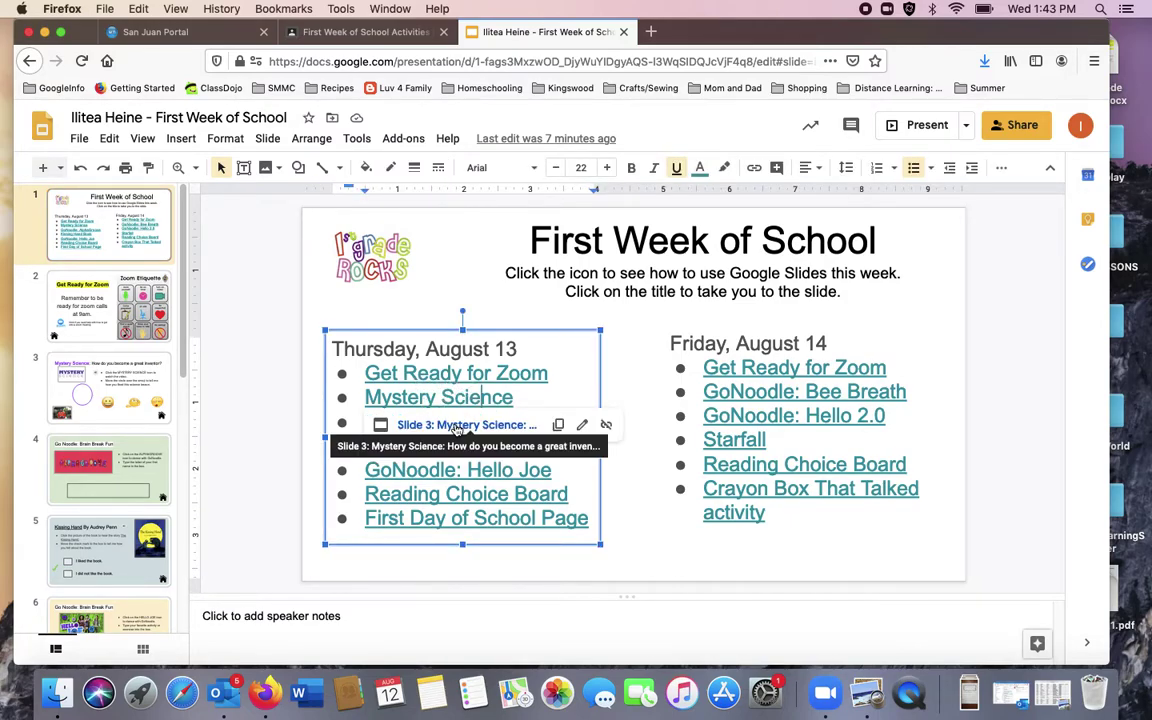
left_click(455, 425)
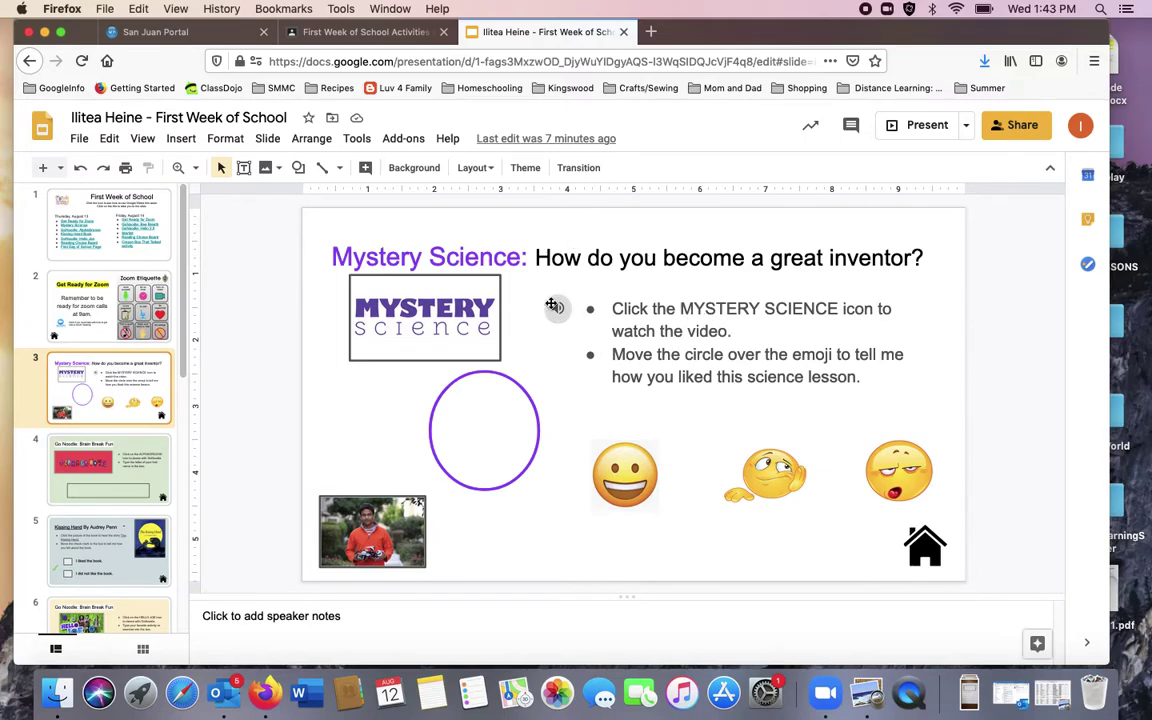
mouse_move(548, 307)
Open the 'How do you become a great inventor?' video, then return to the slideshow
left_click(451, 314)
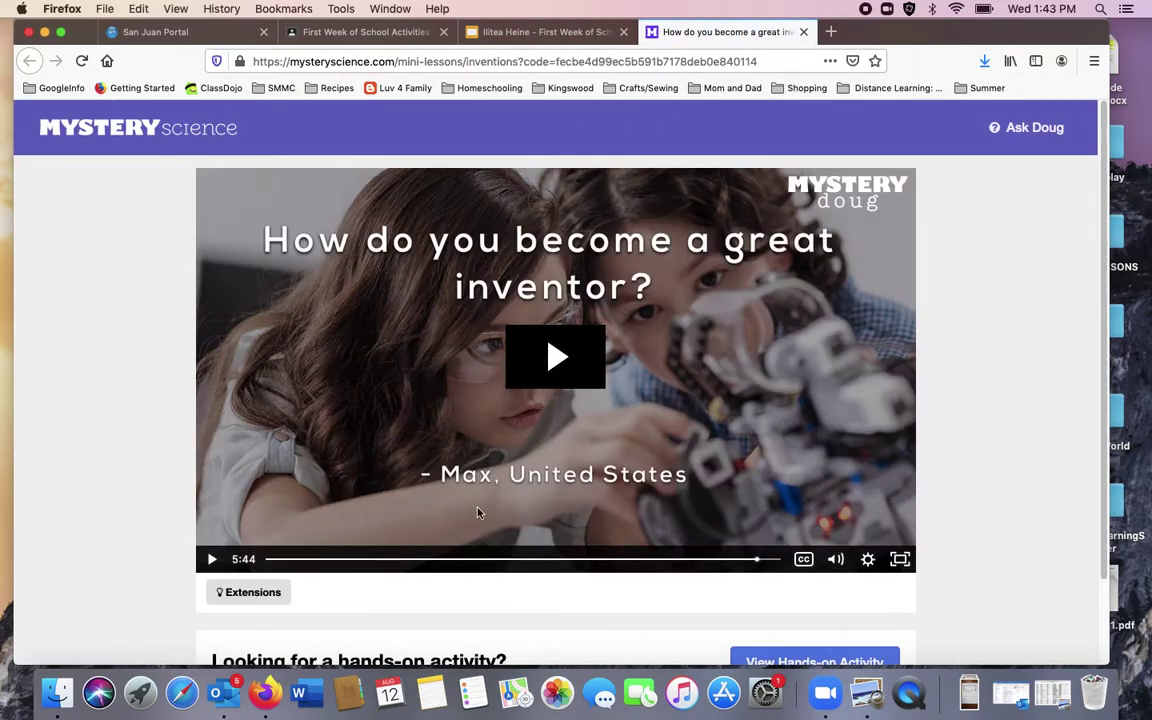
scroll(478, 509, "down", 2)
scroll(478, 509, "up", 2)
left_click(536, 32)
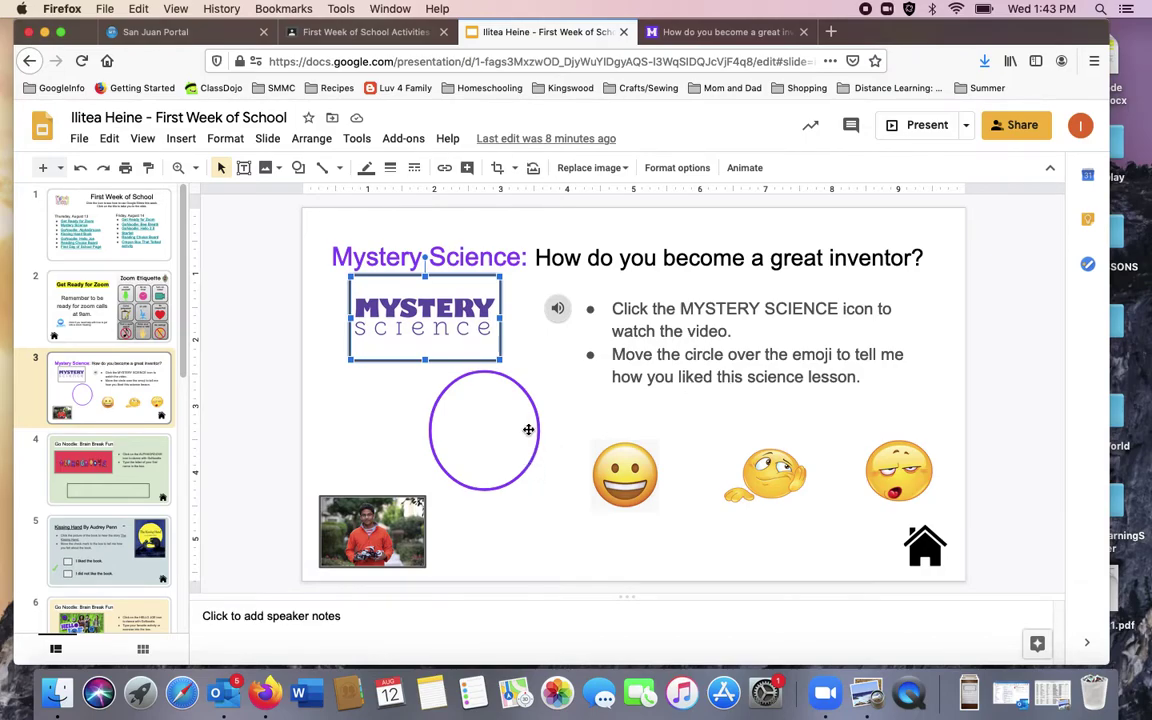
Move slide 3's purple rating circle, then use the house link back to the contents slide
mouse_move(514, 380)
left_mouse_down()
mouse_move(650, 427)
mouse_move(931, 419)
mouse_move(514, 380)
left_mouse_up()
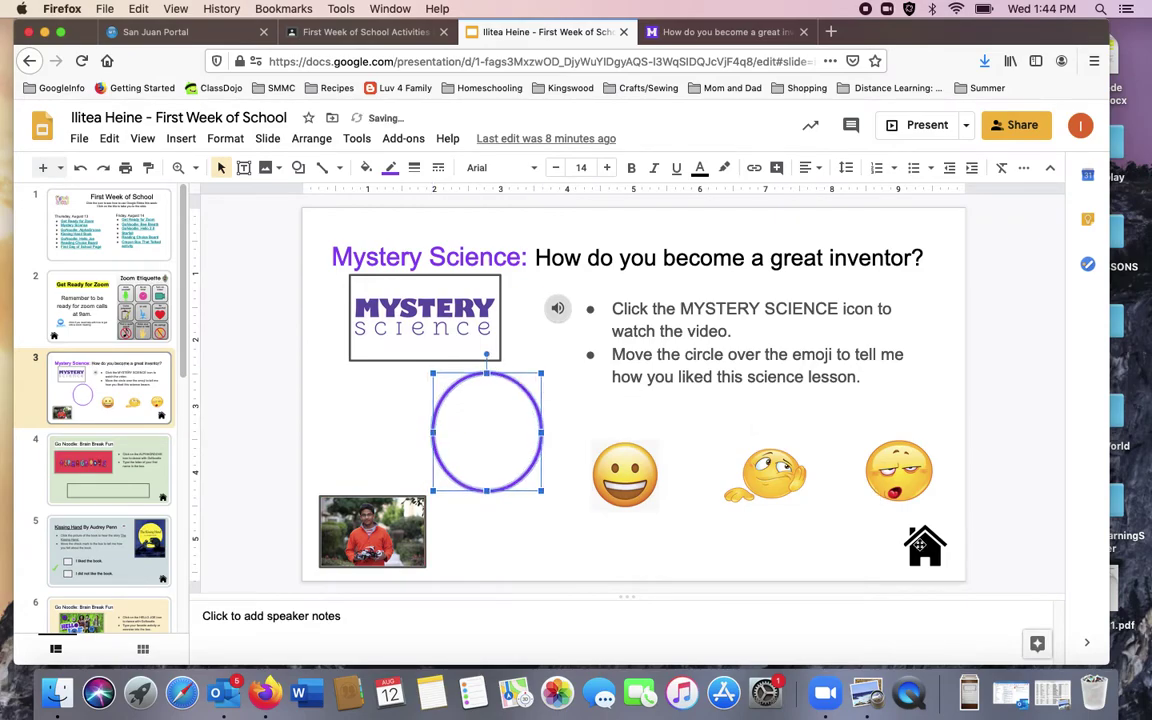
left_click(924, 546)
left_click(952, 582)
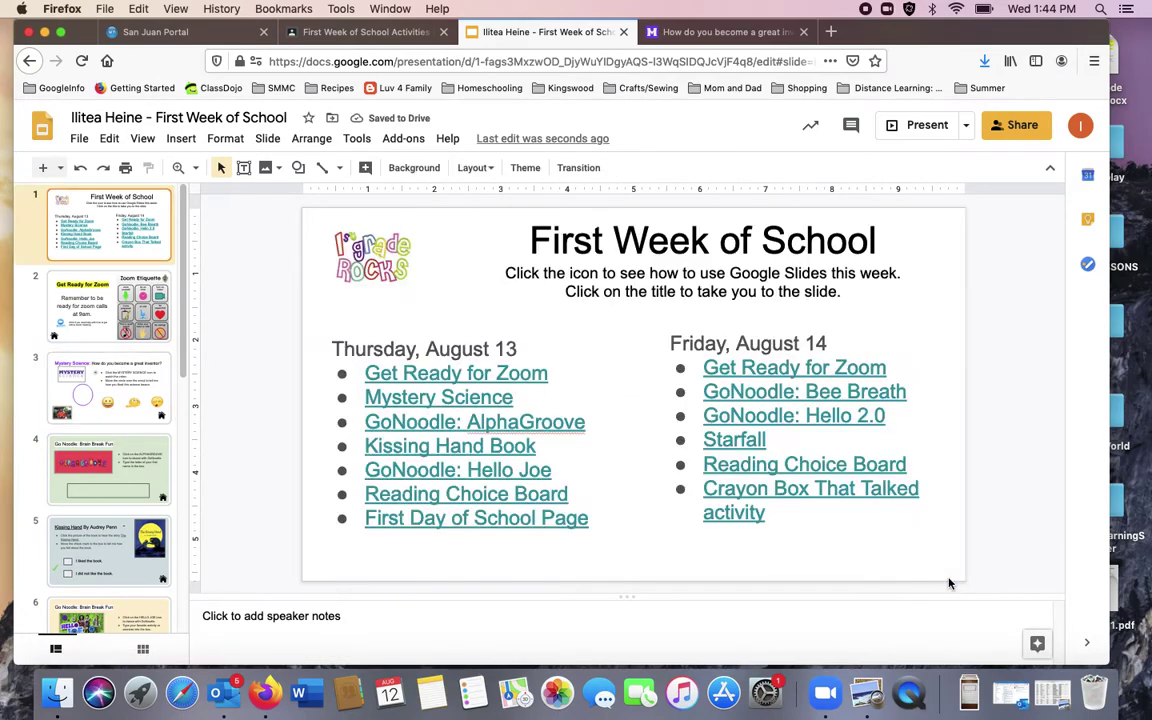
left_click(489, 494)
left_click(489, 521)
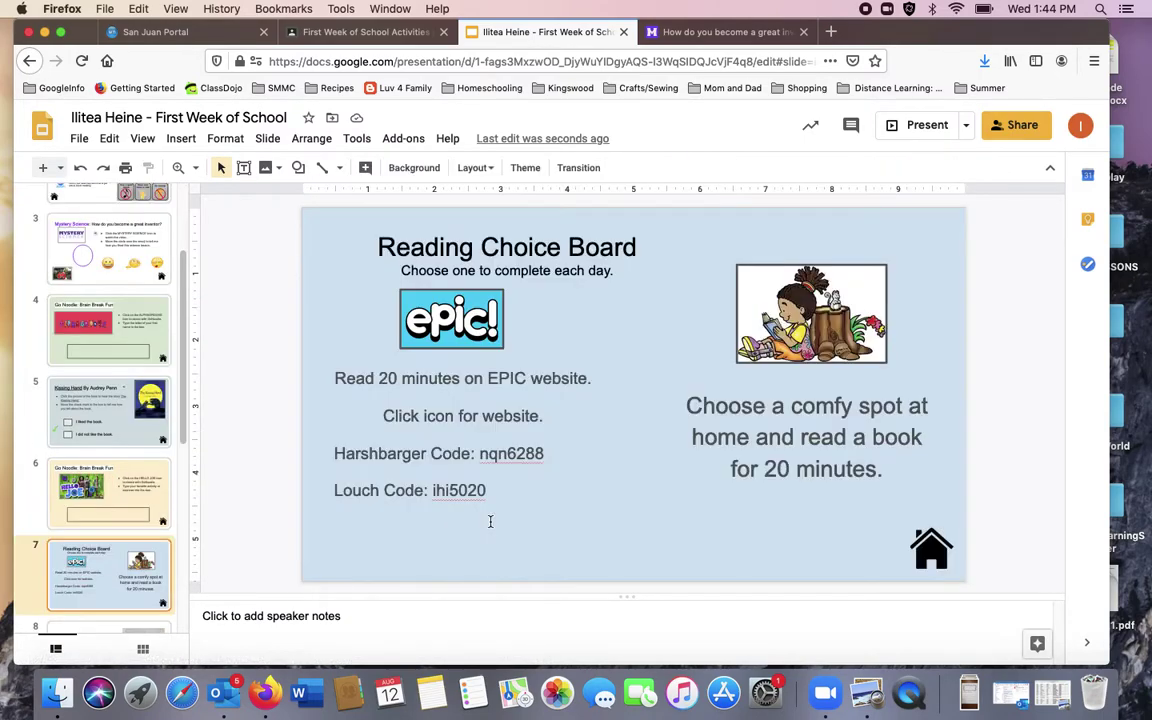
left_click(428, 294)
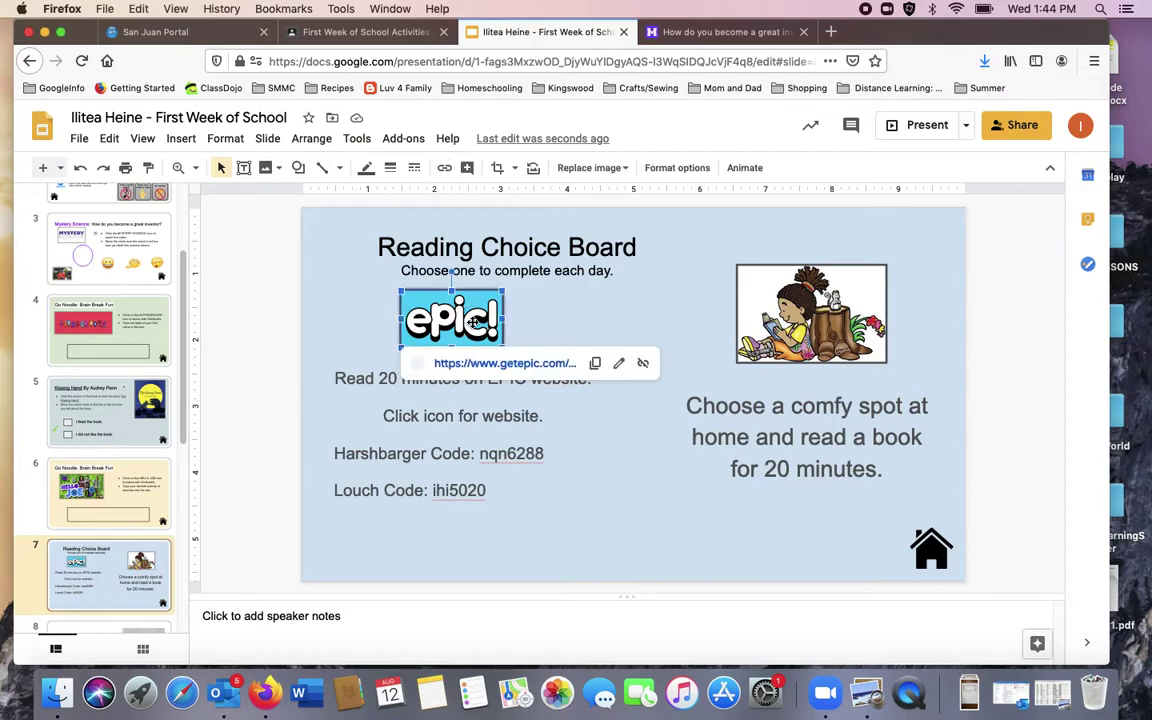
left_click(608, 522)
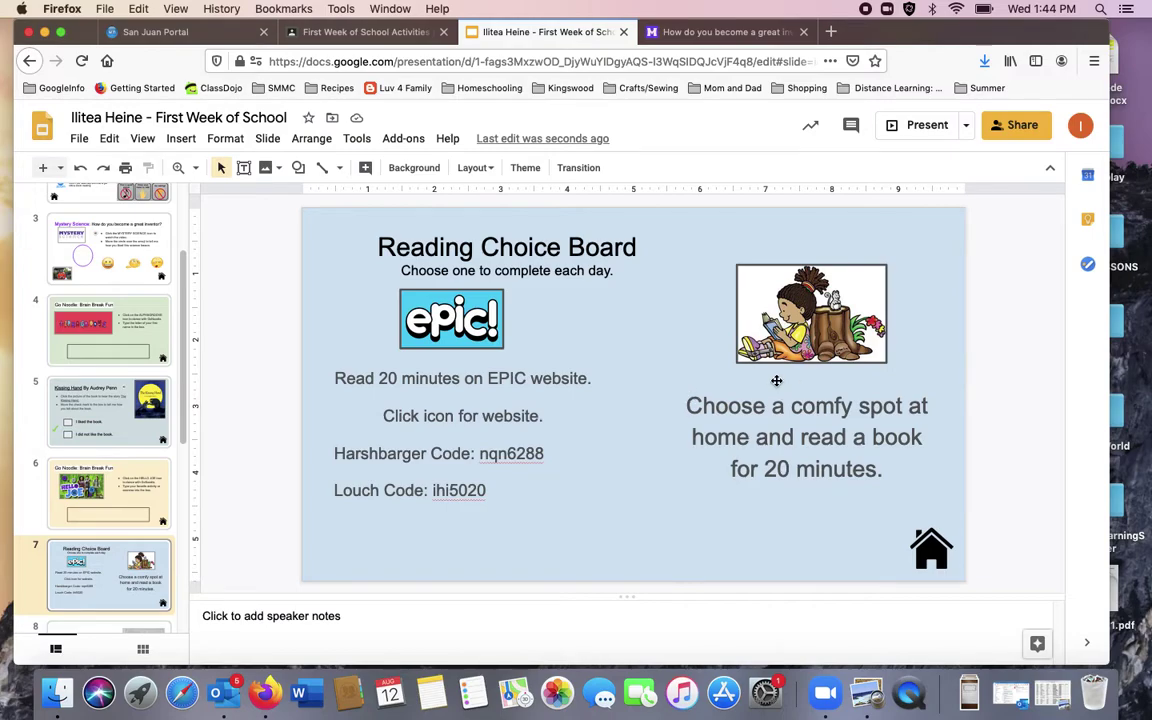
left_click(931, 550)
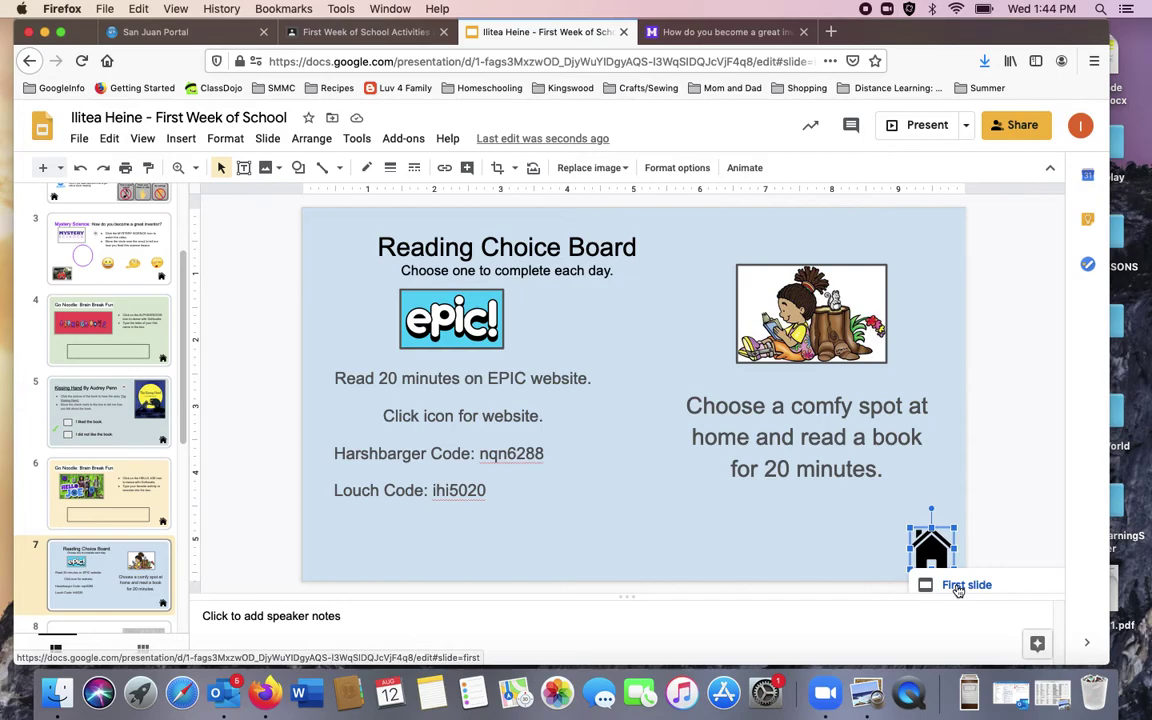
left_click(962, 587)
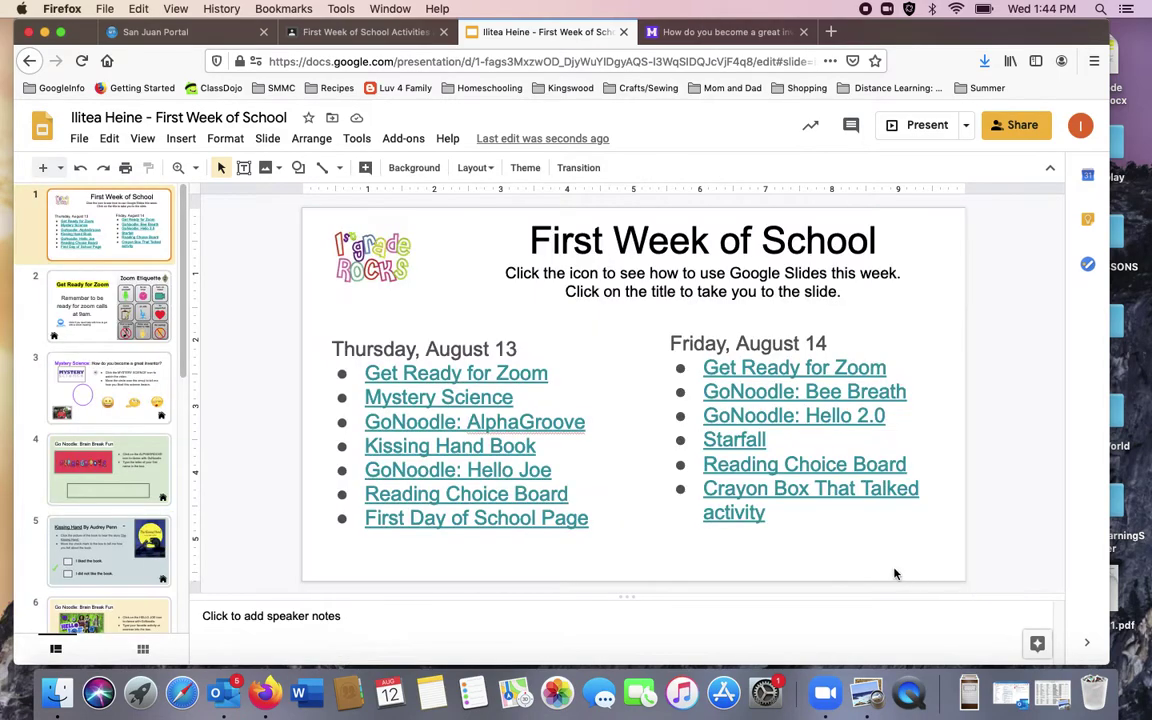
left_click(572, 519)
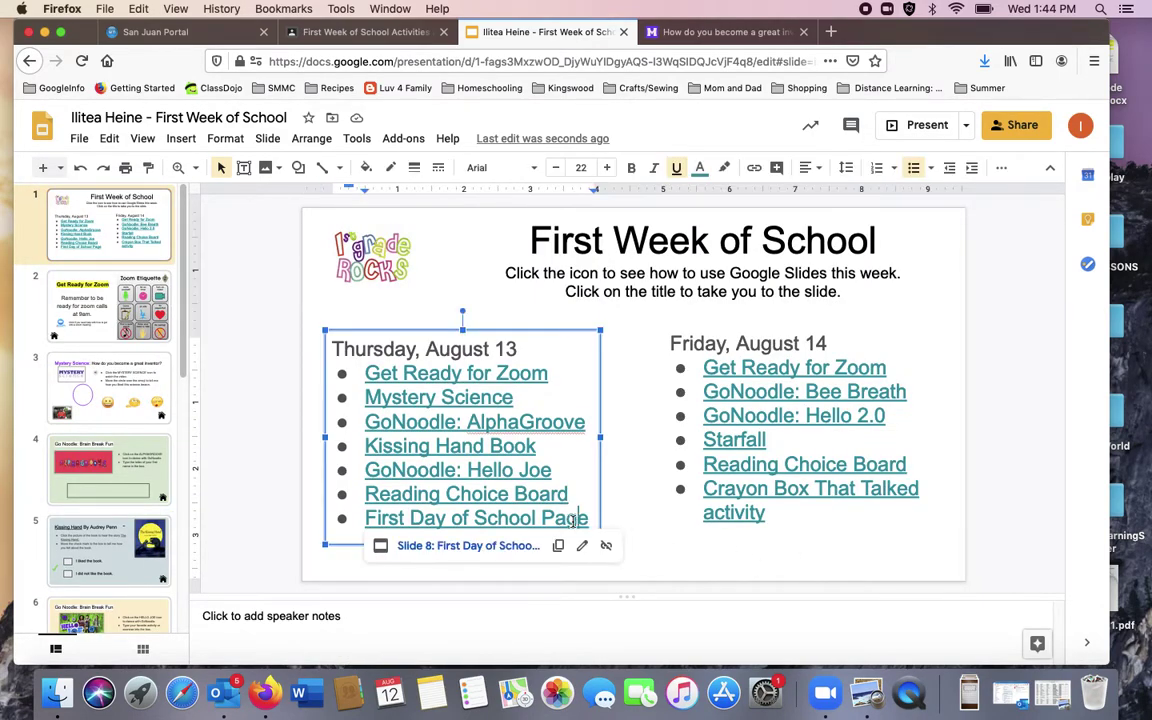
left_click(493, 549)
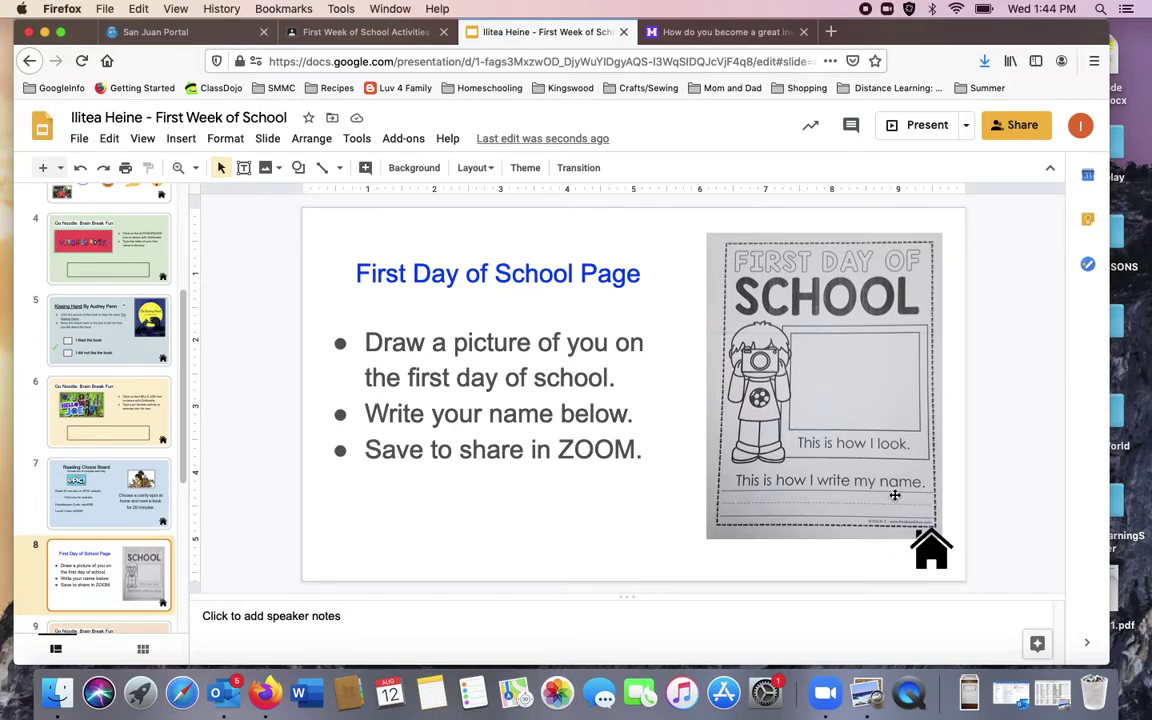
left_click(930, 548)
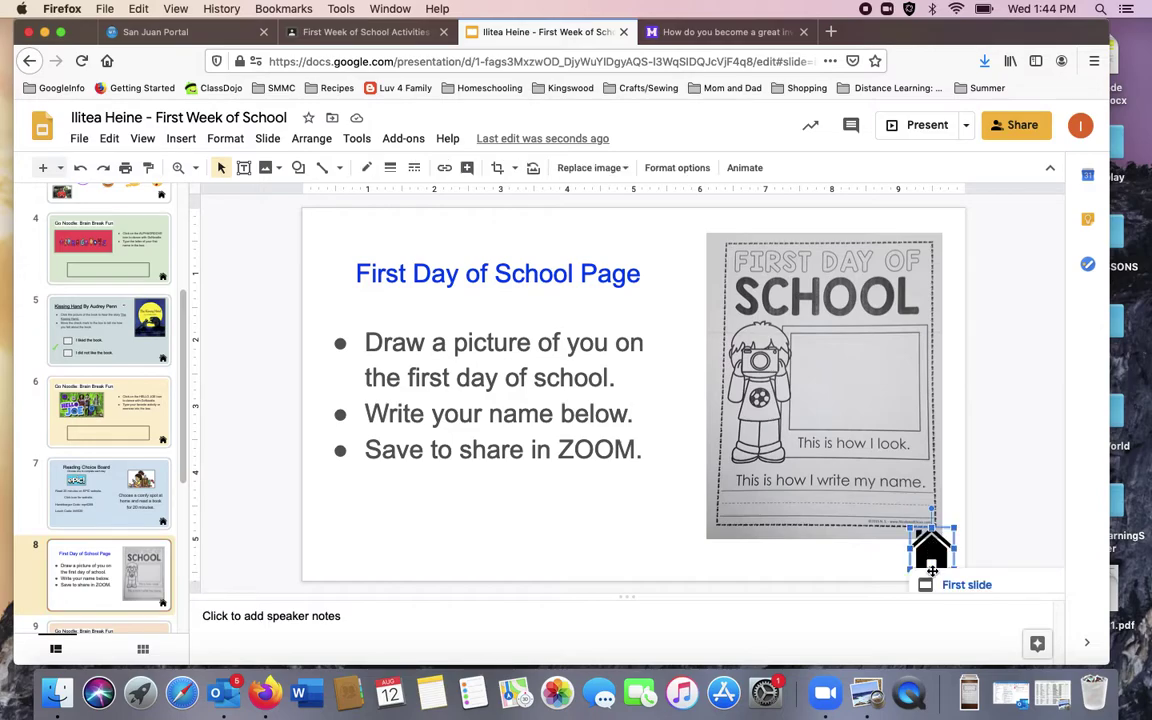
left_click(950, 586)
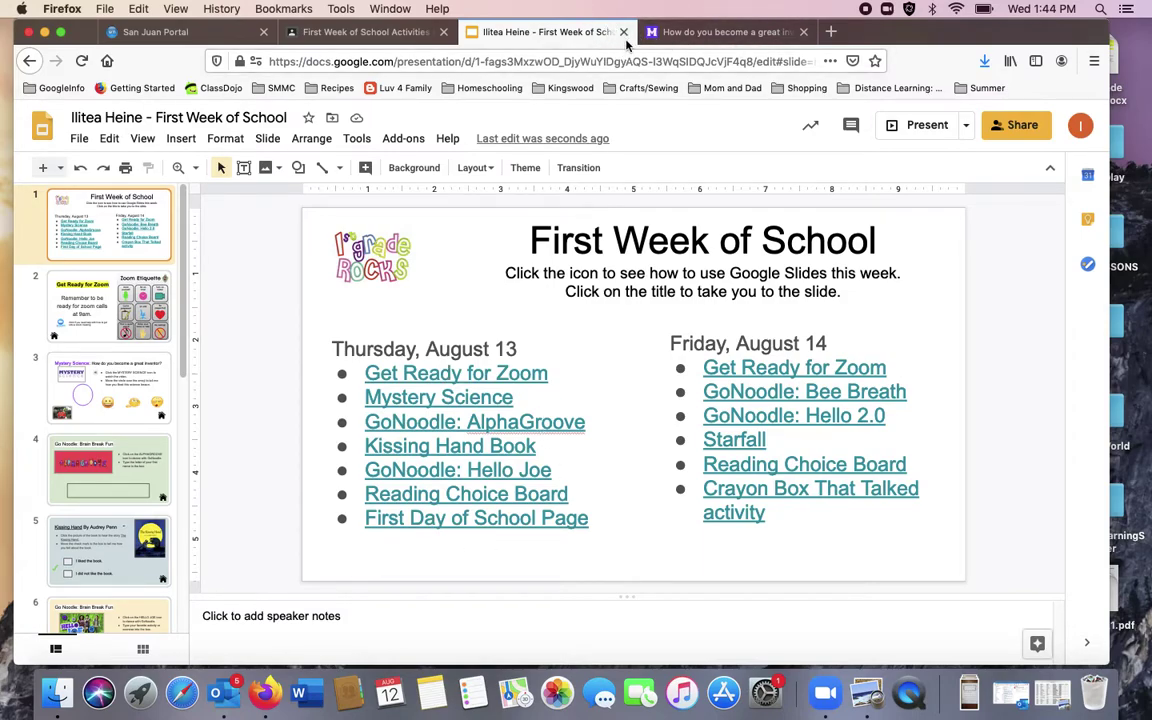
Close the presentation and Mystery Science tabs, then go to the class's Classwork list via Stream
left_click(624, 32)
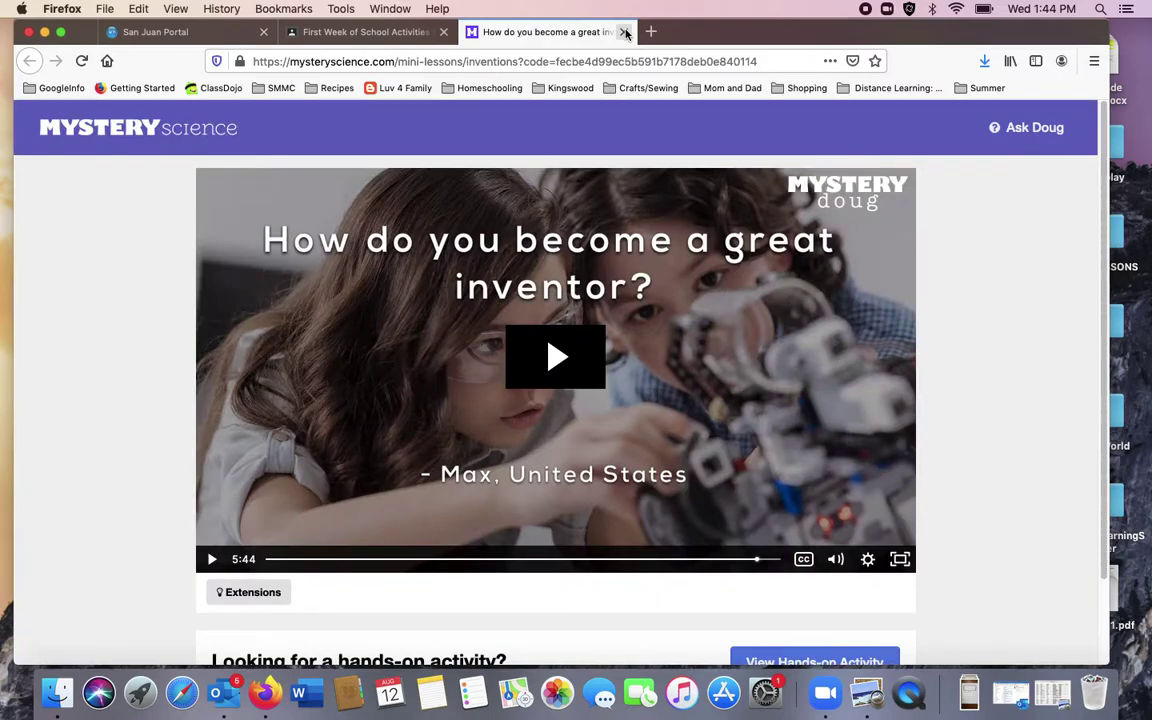
left_click(624, 32)
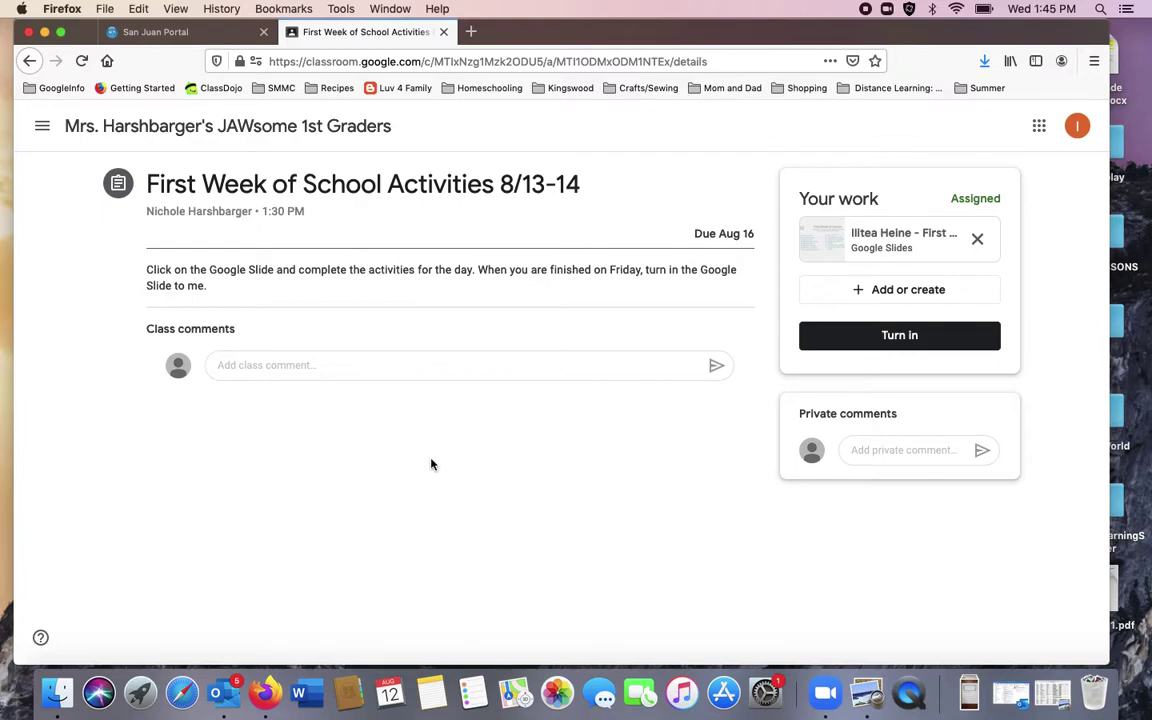
left_click(298, 123)
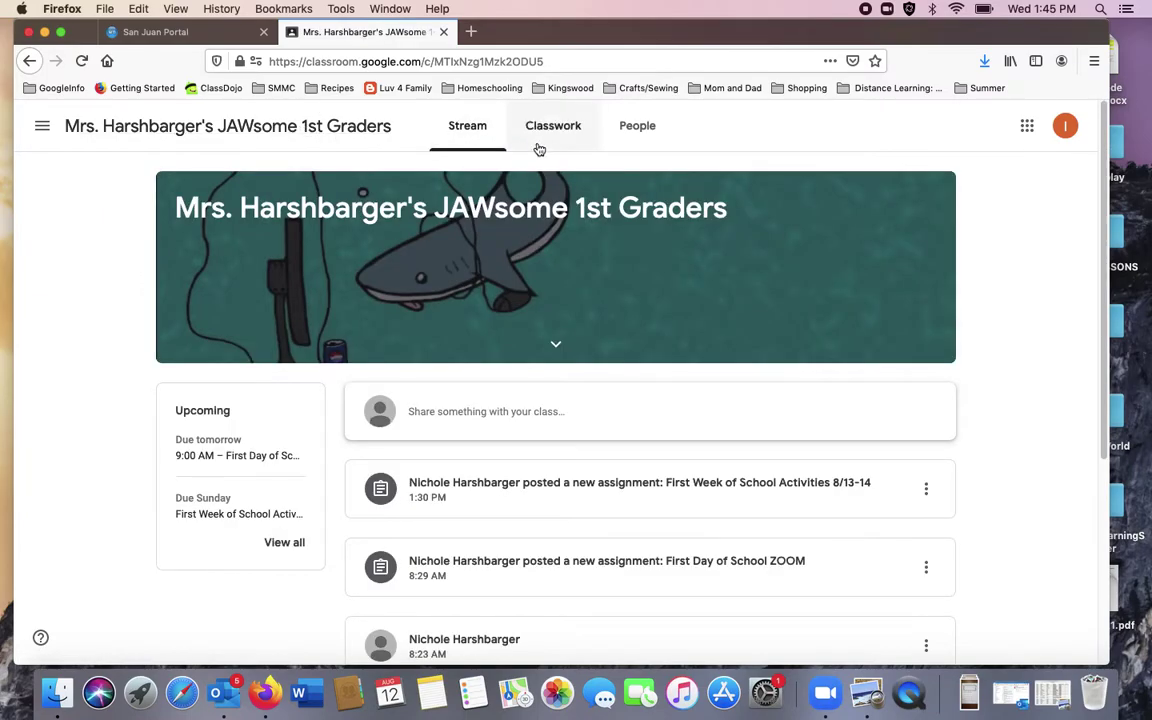
left_click(541, 146)
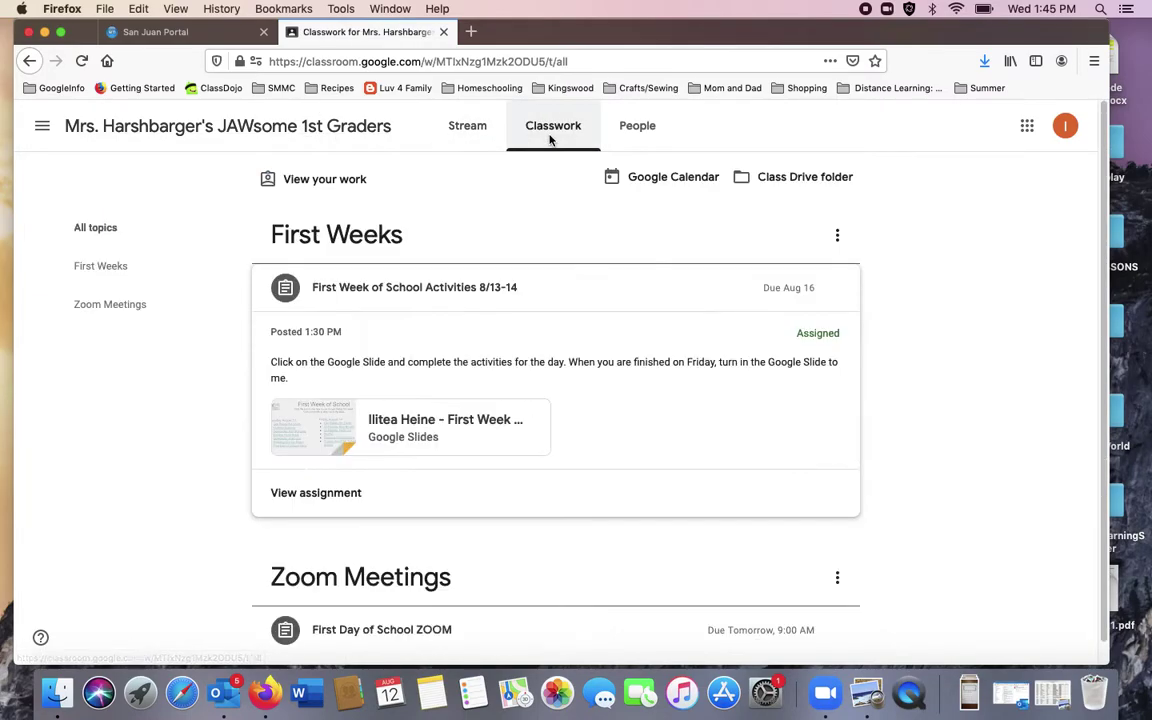
Reopen the First Week of School deck, visit the Get Ready for Zoom slide, and return
left_click(450, 421)
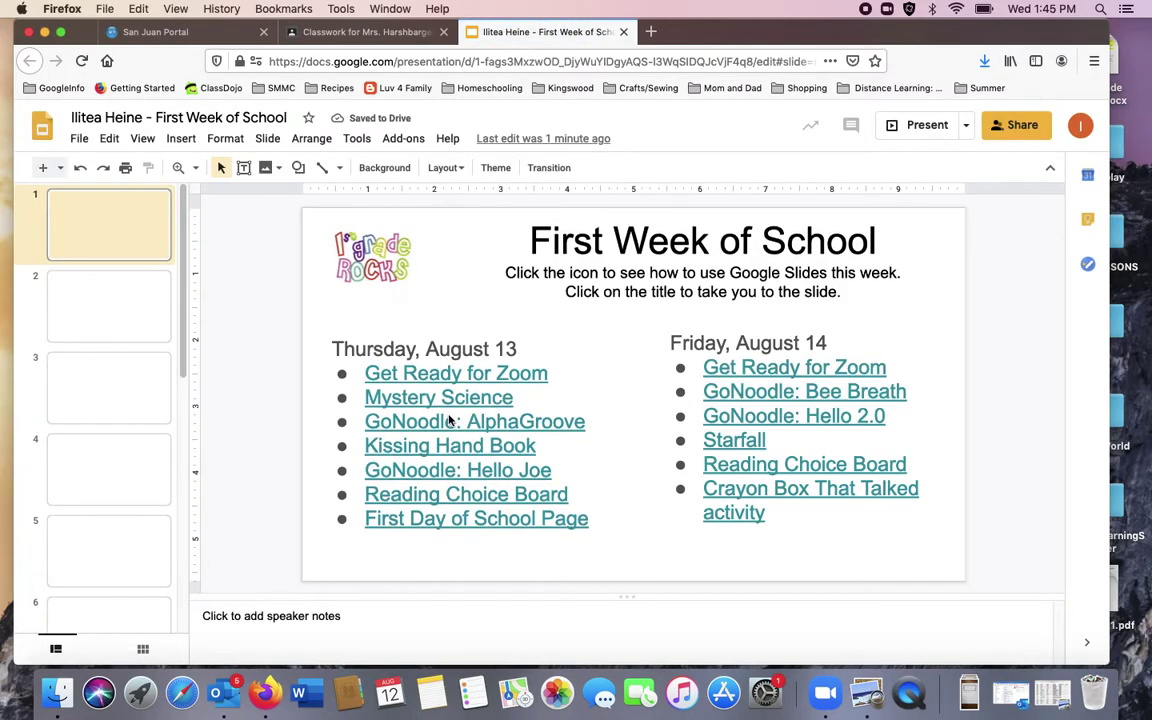
left_click(764, 366)
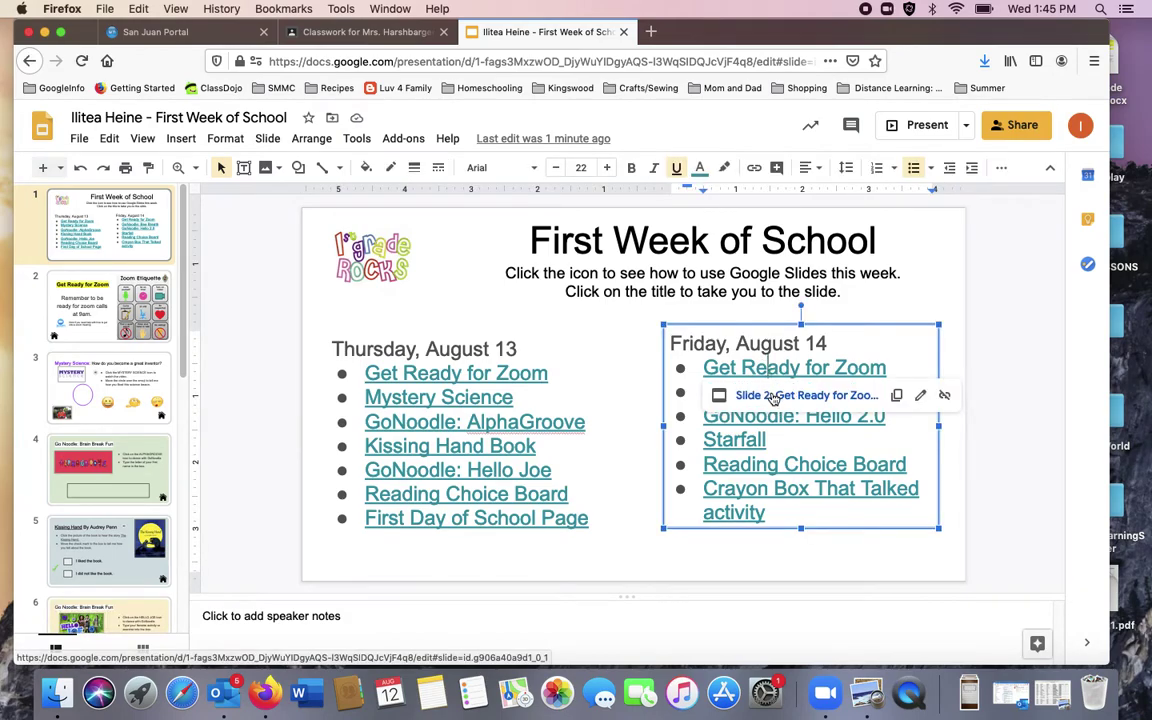
left_click(773, 396)
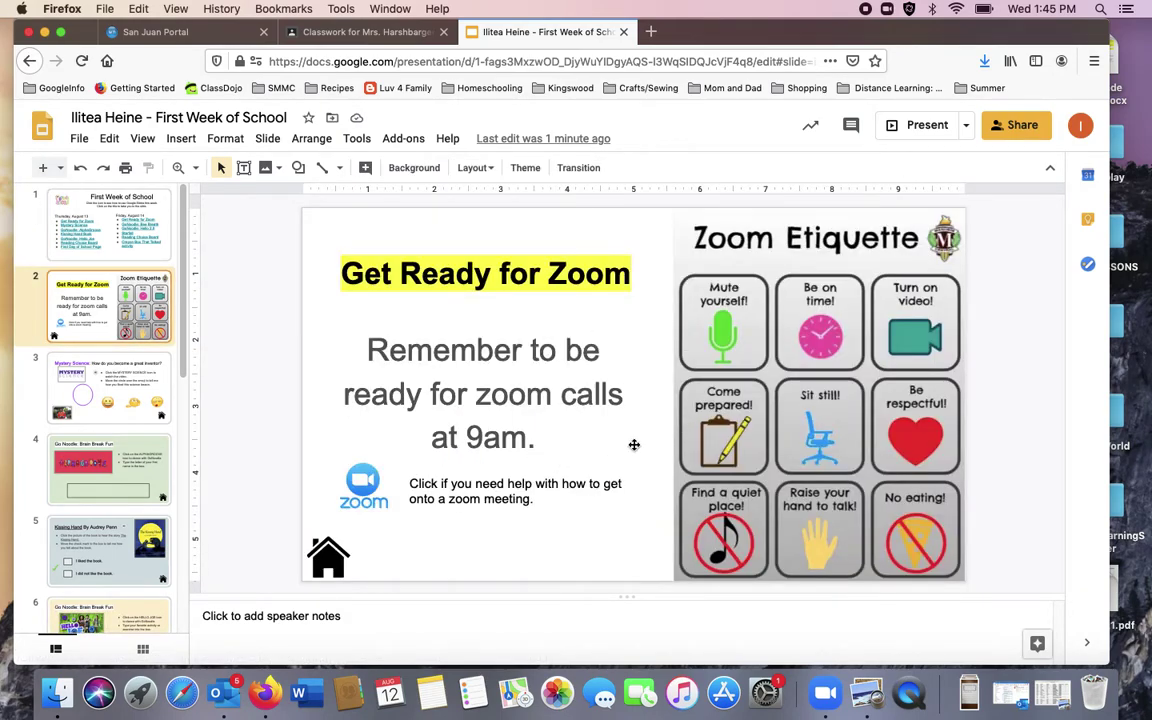
left_click(326, 553)
left_click(368, 594)
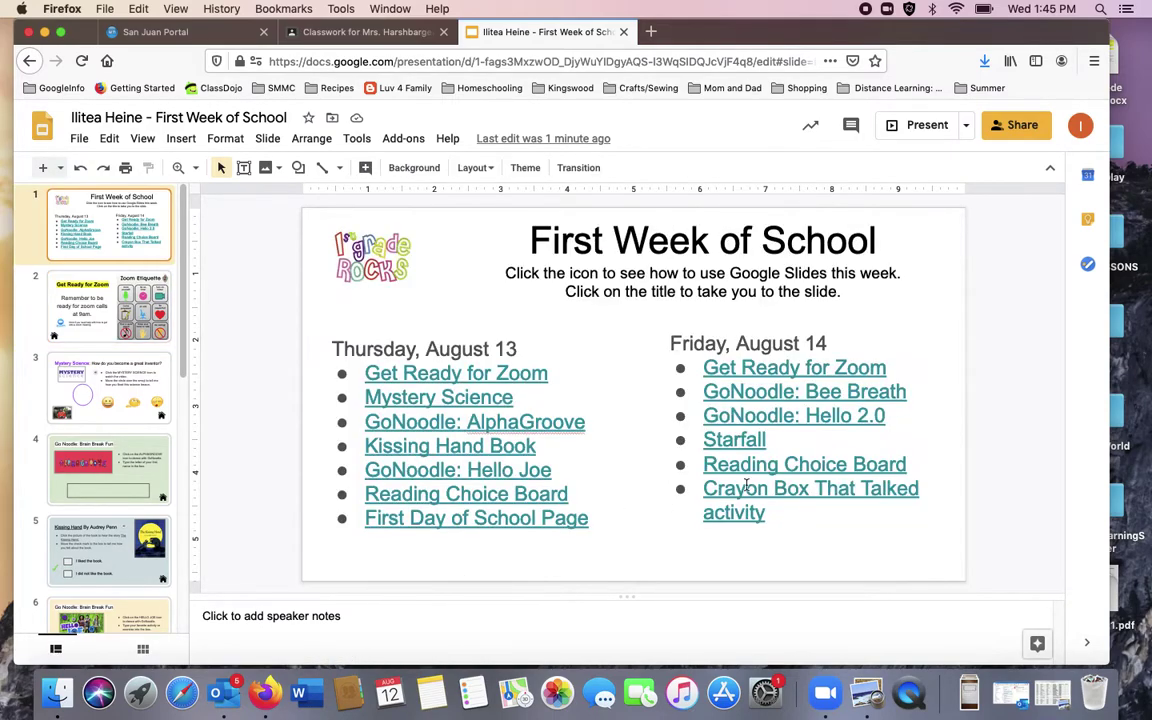
Visit the Starfall Choice Board slide, close the Starfall ABCs page, and return to the first slide
left_click(748, 438)
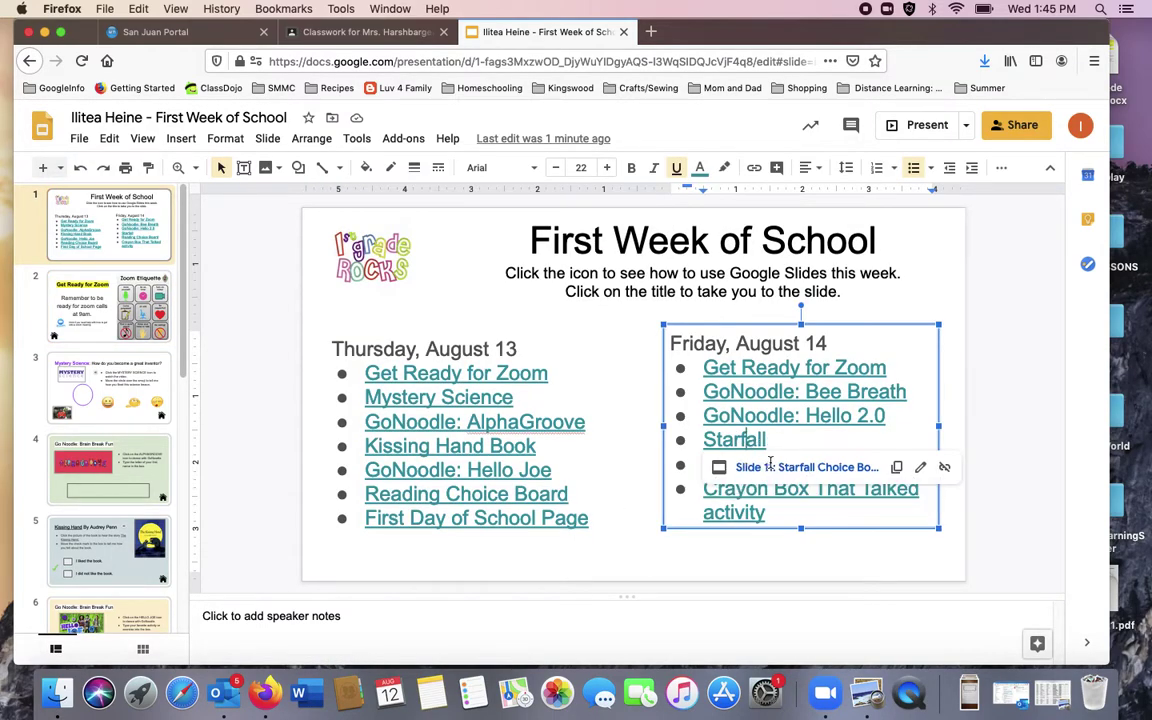
left_click(762, 465)
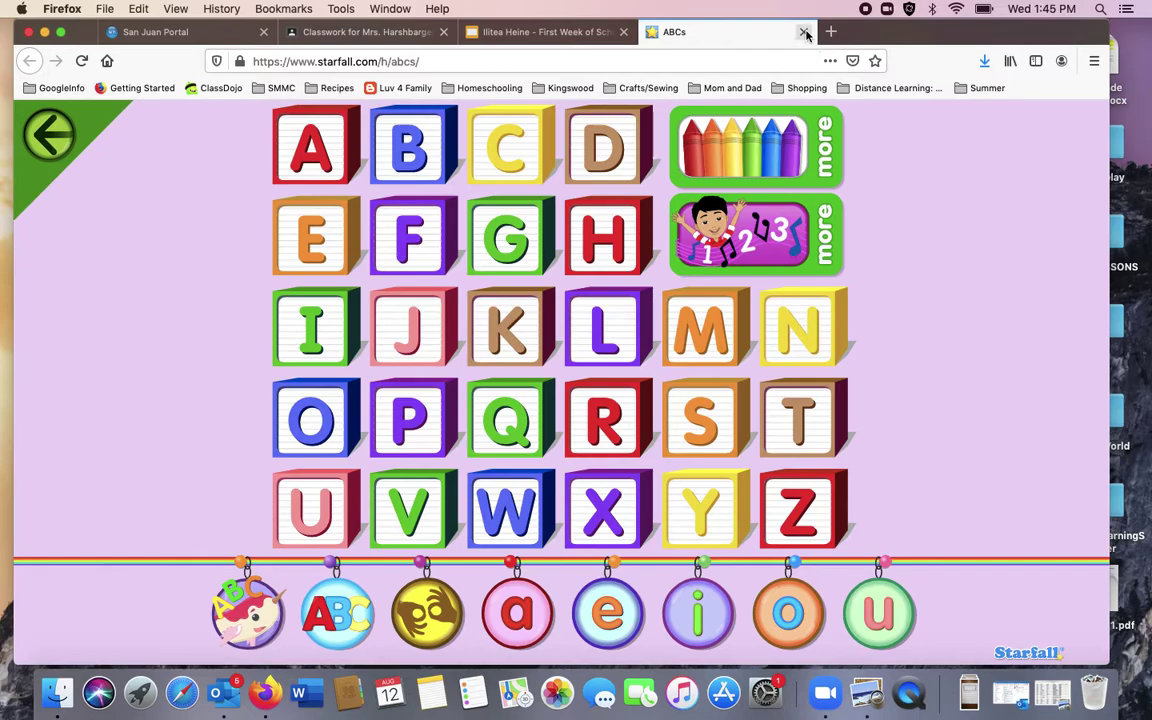
left_click(805, 33)
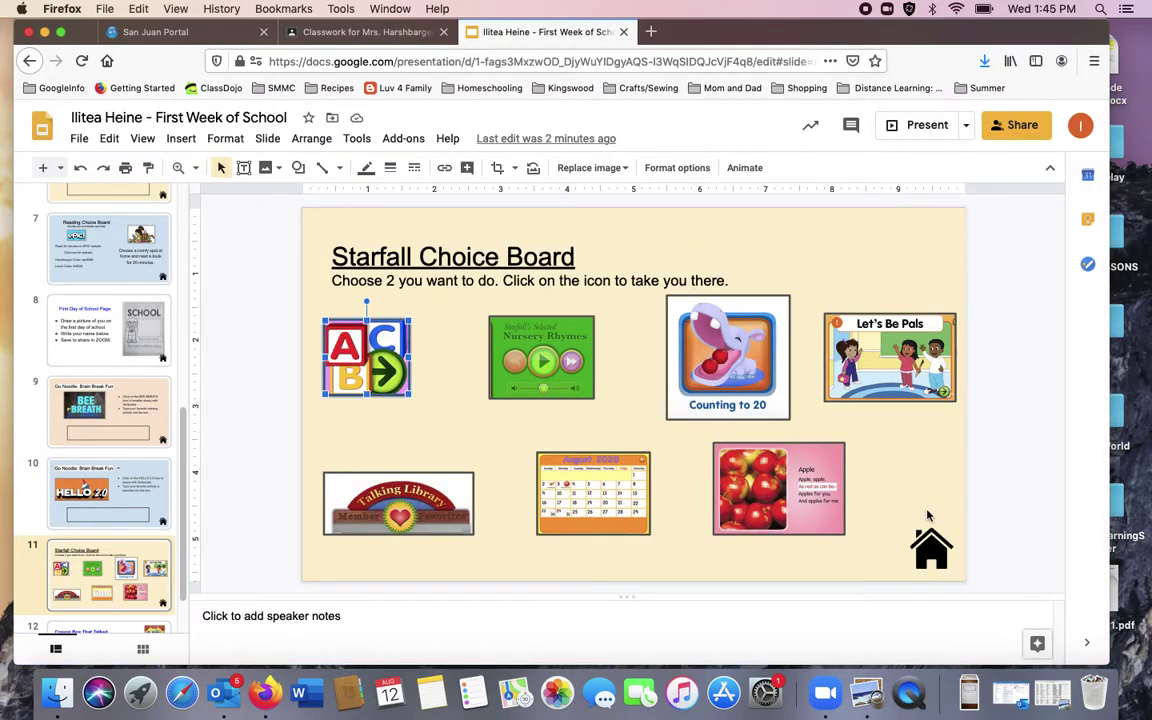
left_click(931, 548)
left_click(956, 589)
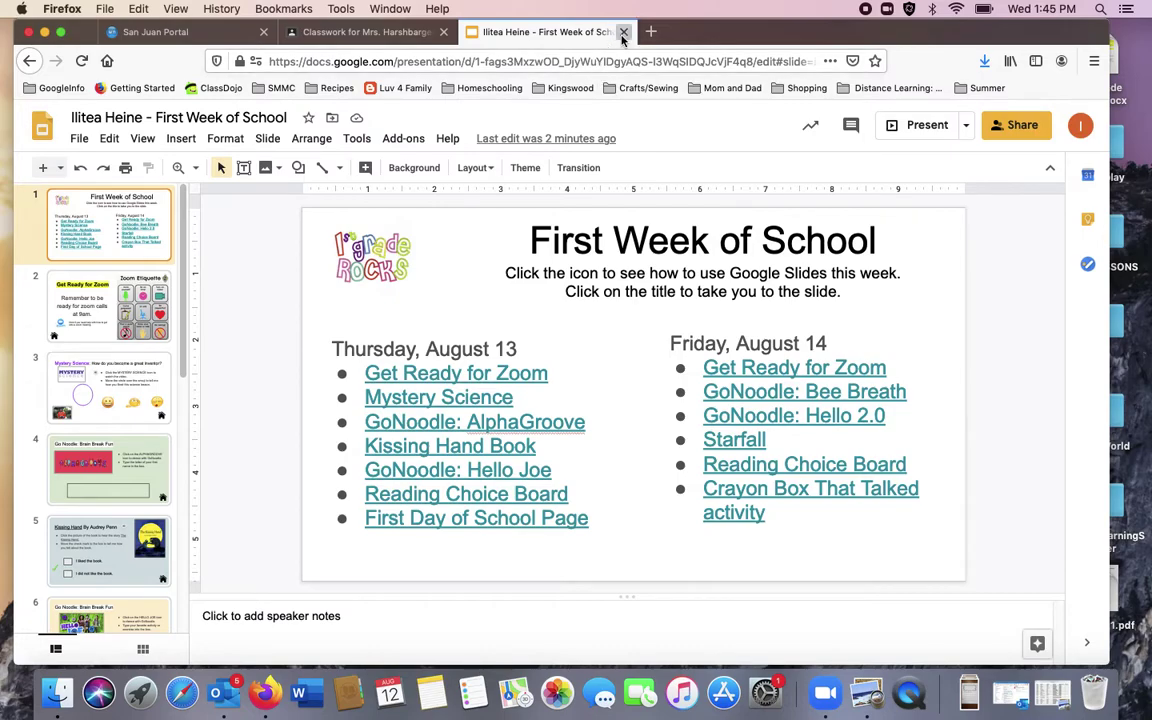
Close the presentation, open the assignment details, and cancel out of turning it in
left_click(622, 33)
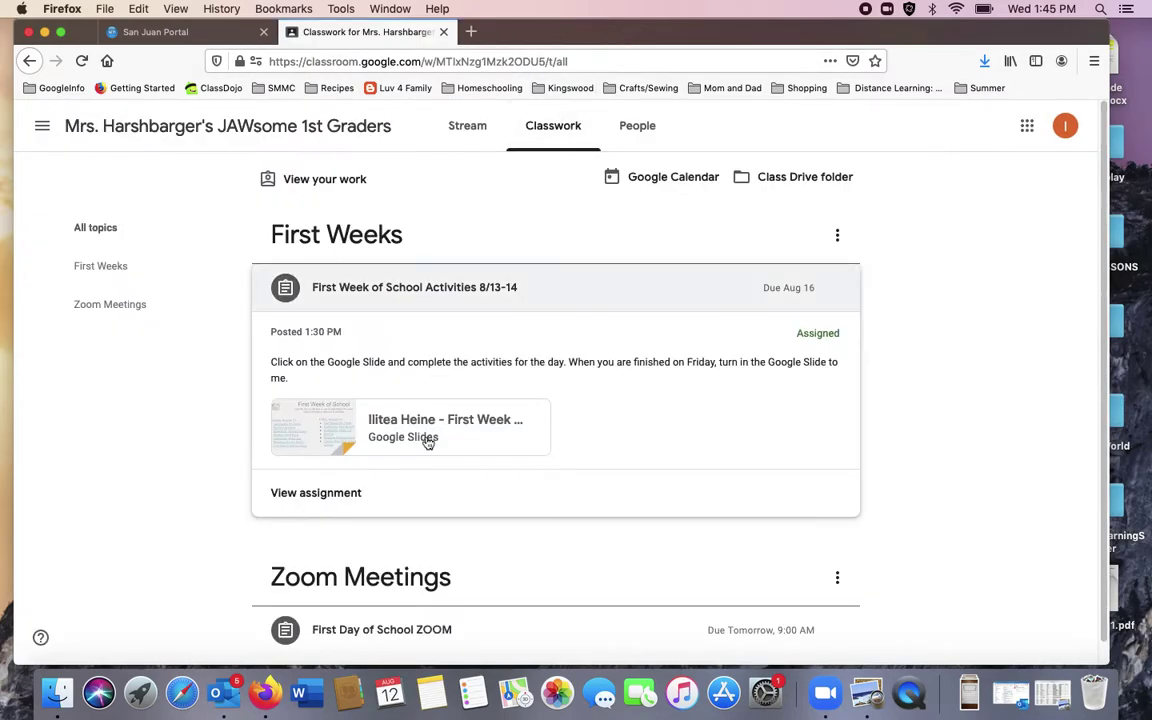
left_click(321, 496)
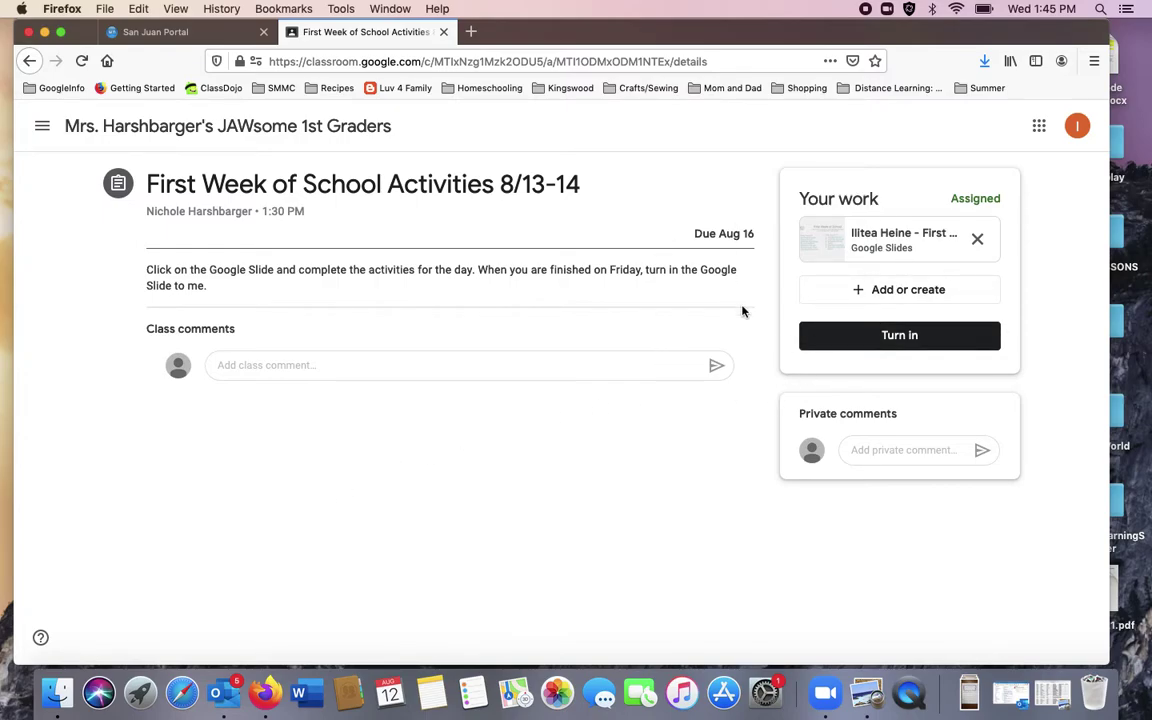
left_click(900, 336)
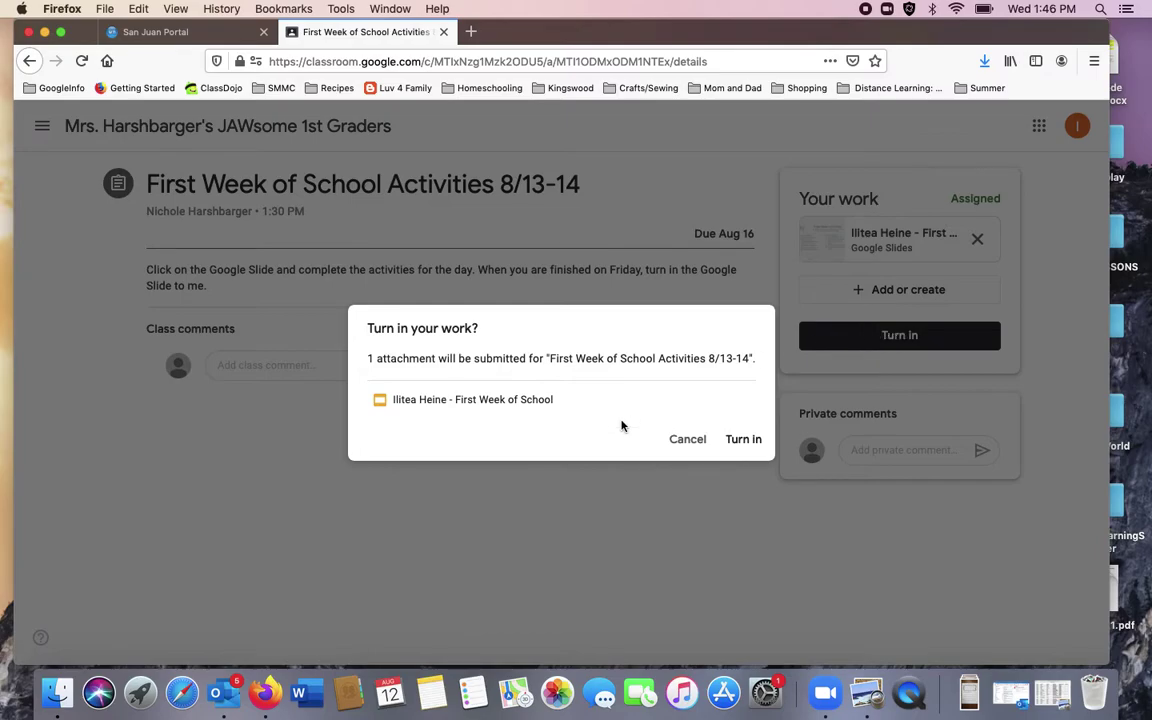
left_click(688, 440)
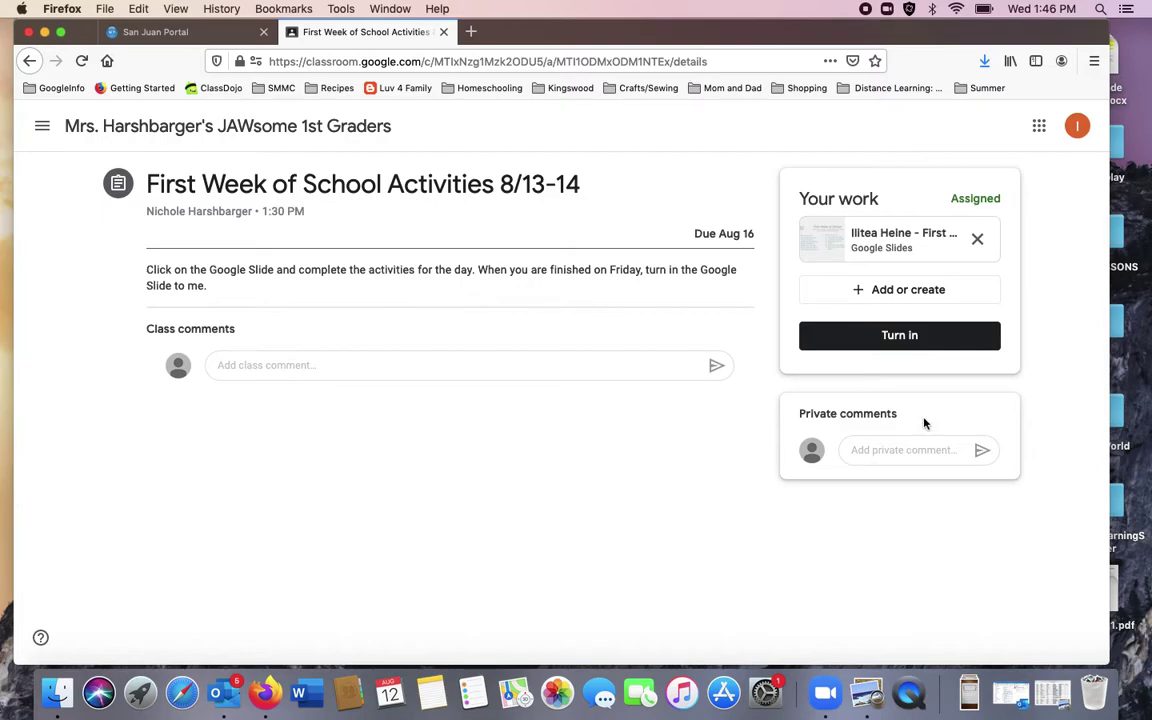
Start a private comment, clear it, and return to the class stream
left_click(875, 453)
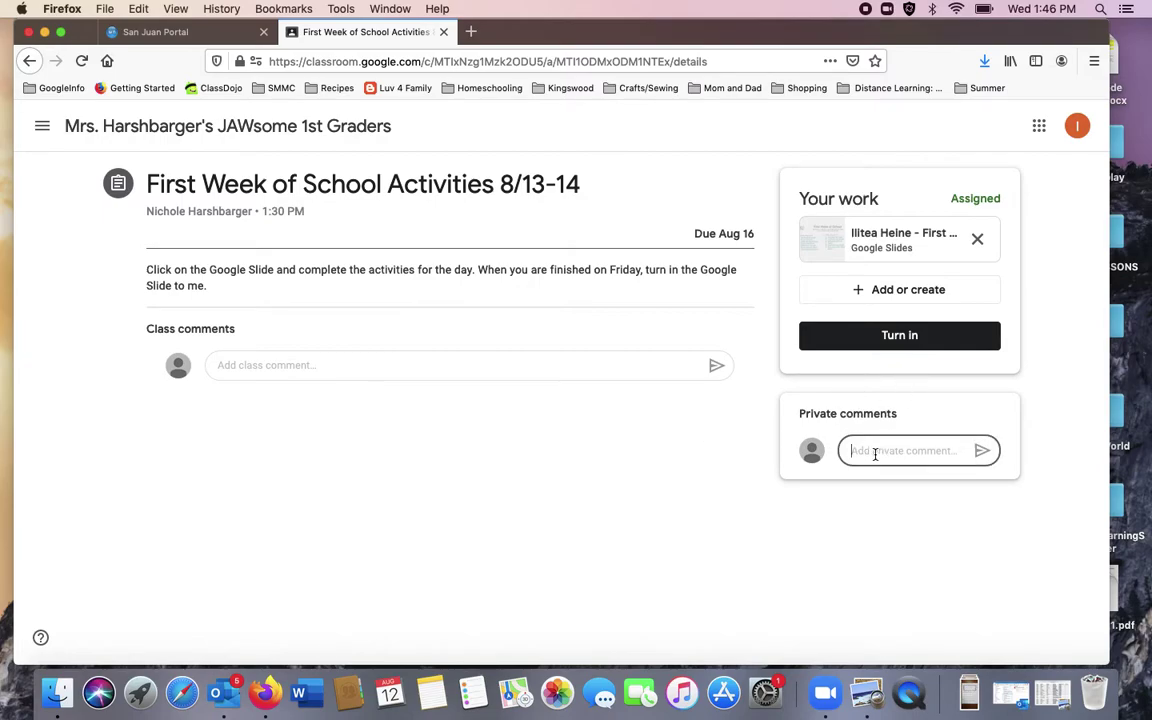
type("Hi Mrs. H")
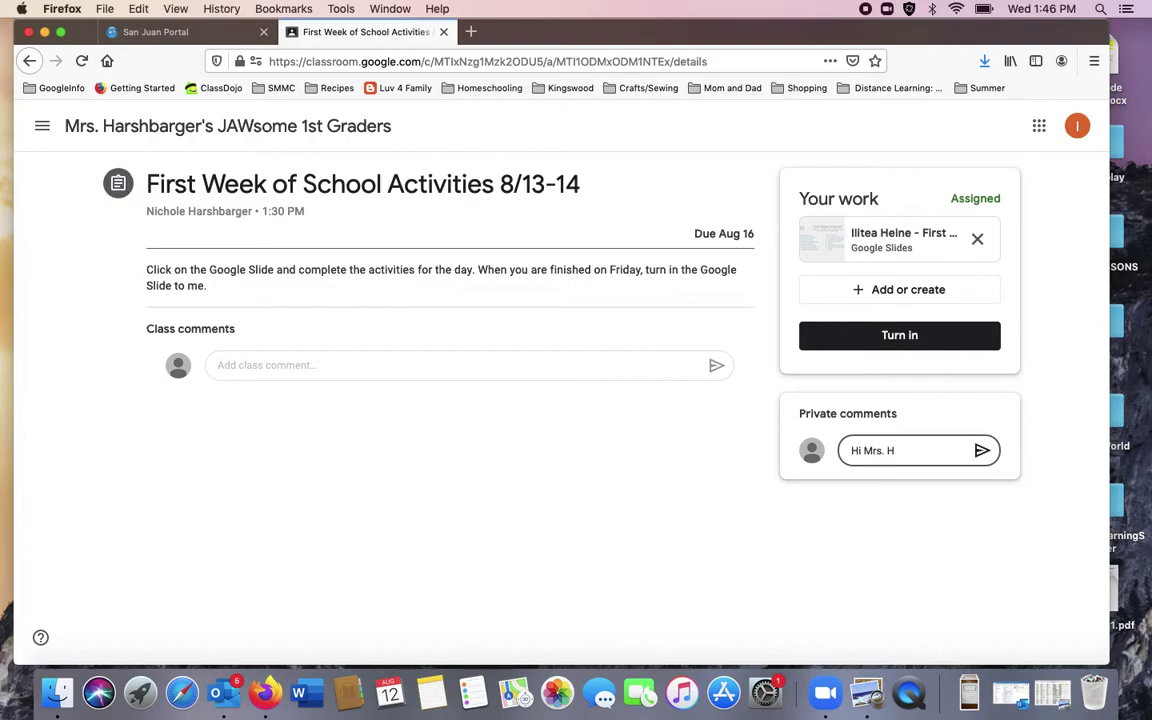
key("BackSpace")
key("BackSpace")
key("BackSpace")
key("BackSpace")
key("BackSpace")
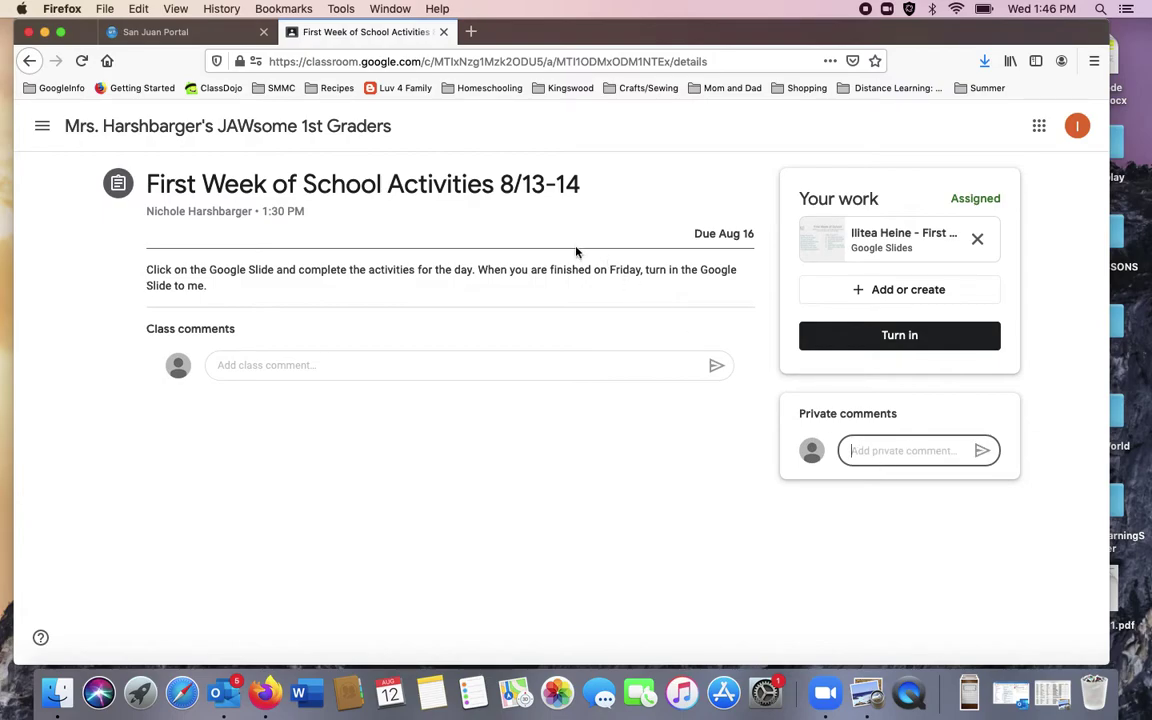
left_click(318, 127)
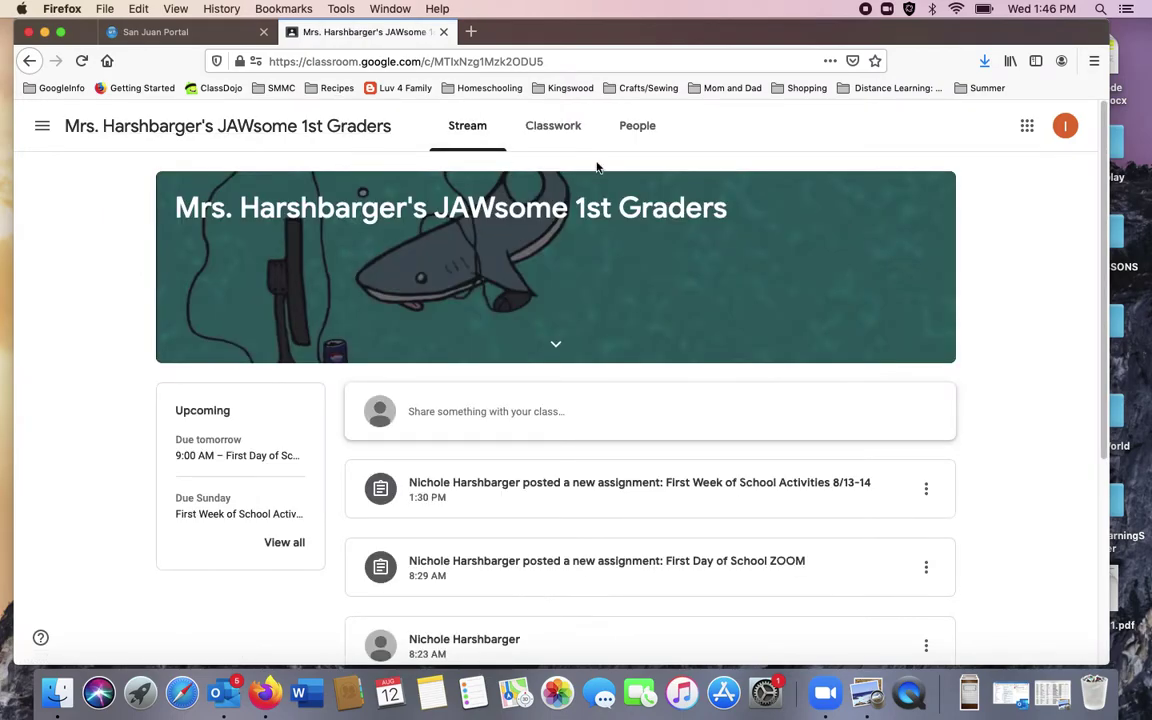
Open the Classwork list and close the class Drive folder with its First Week copies
left_click(562, 127)
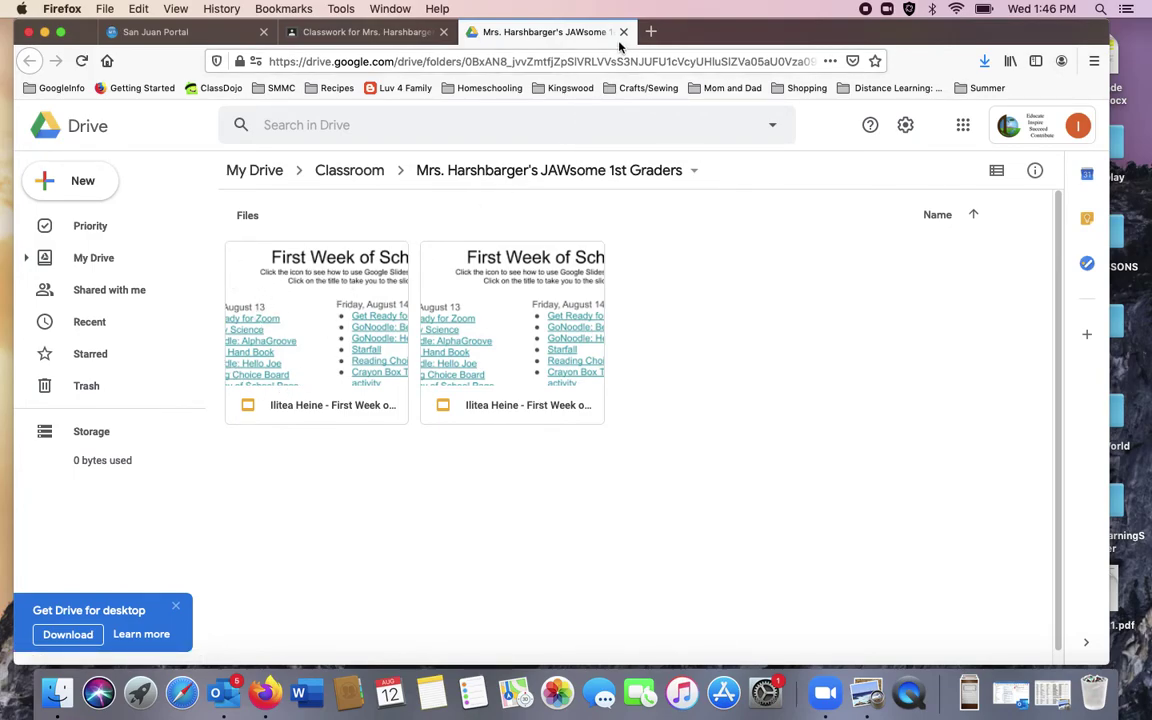
key("super+w")
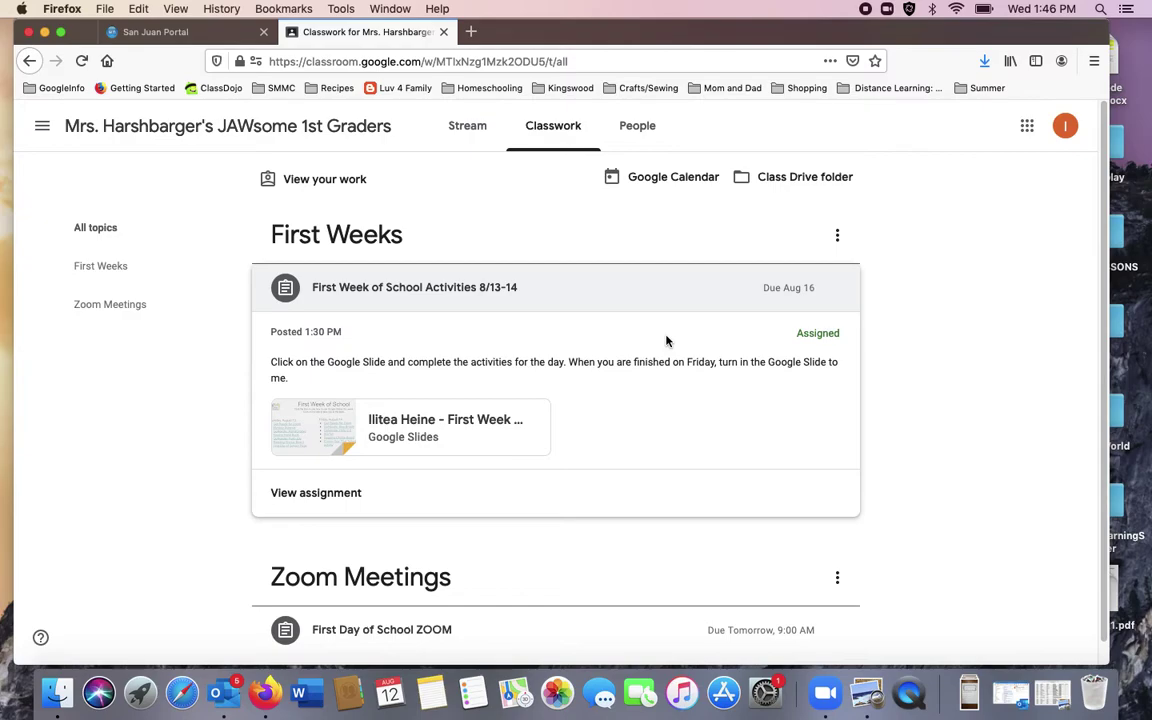